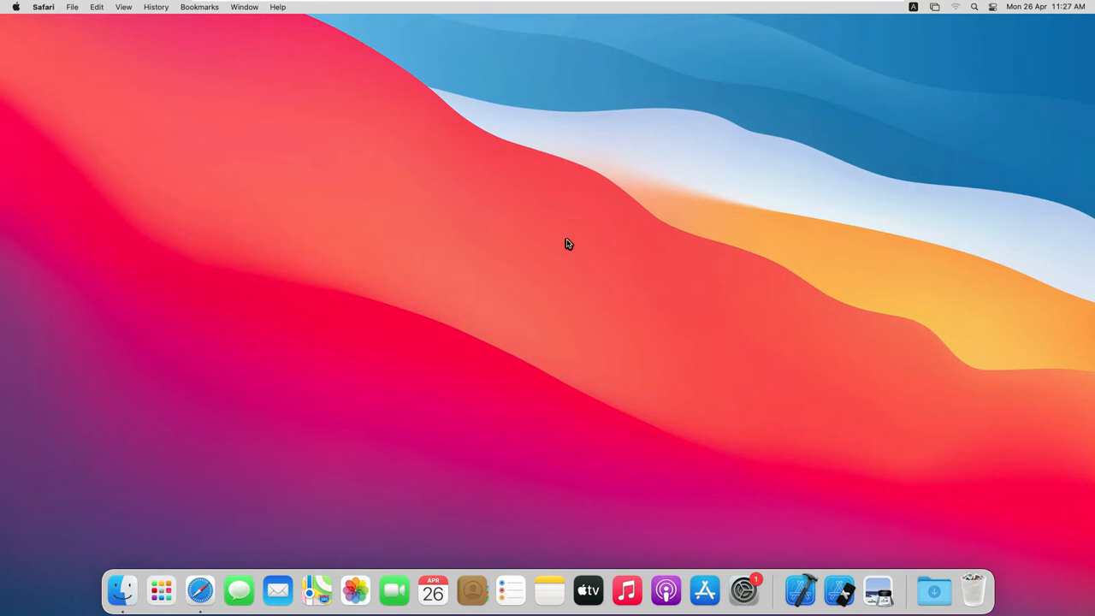
mouse_move(851, 6)
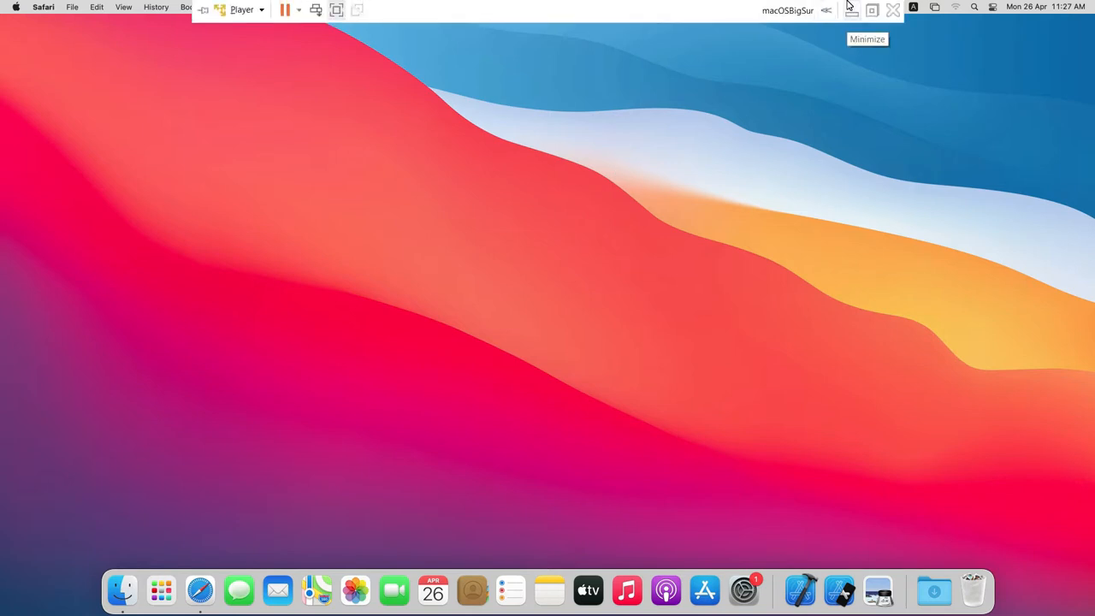
click(851, 9)
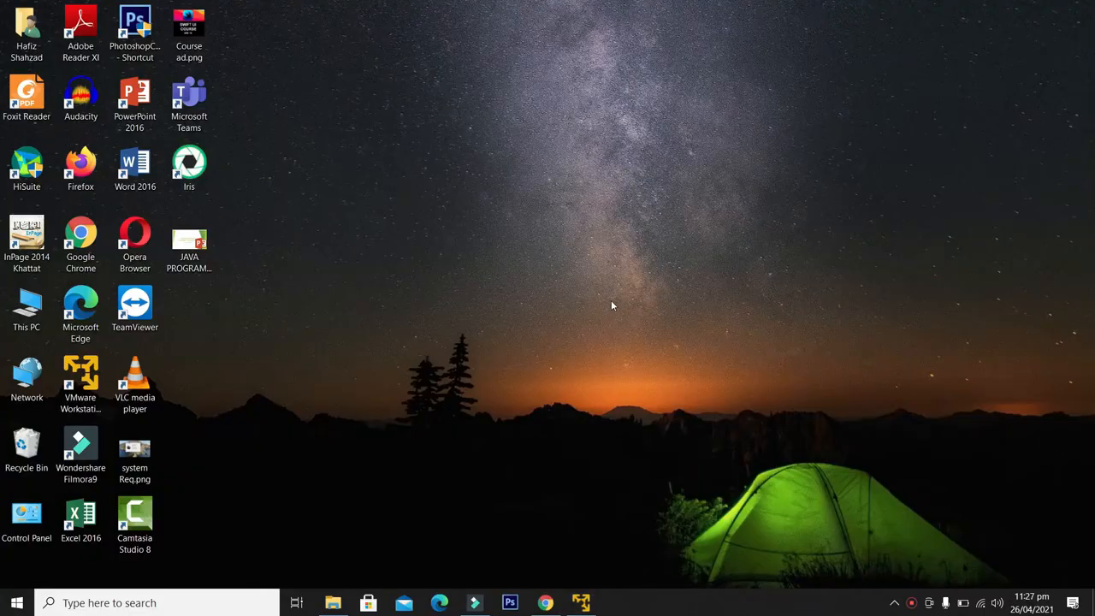
click(575, 599)
mouse_move(795, 4)
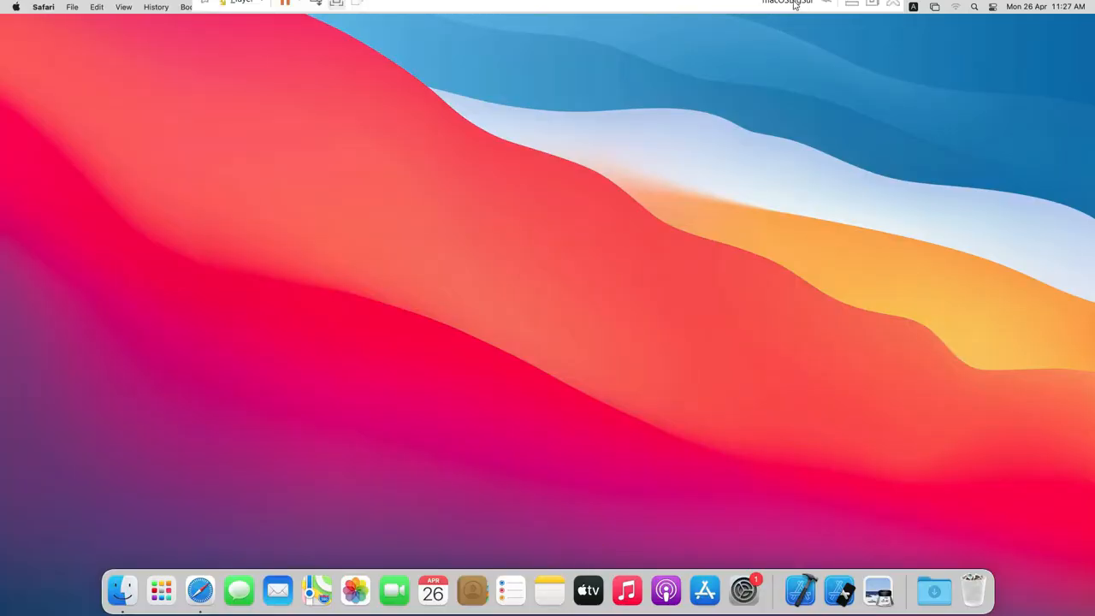
click(851, 9)
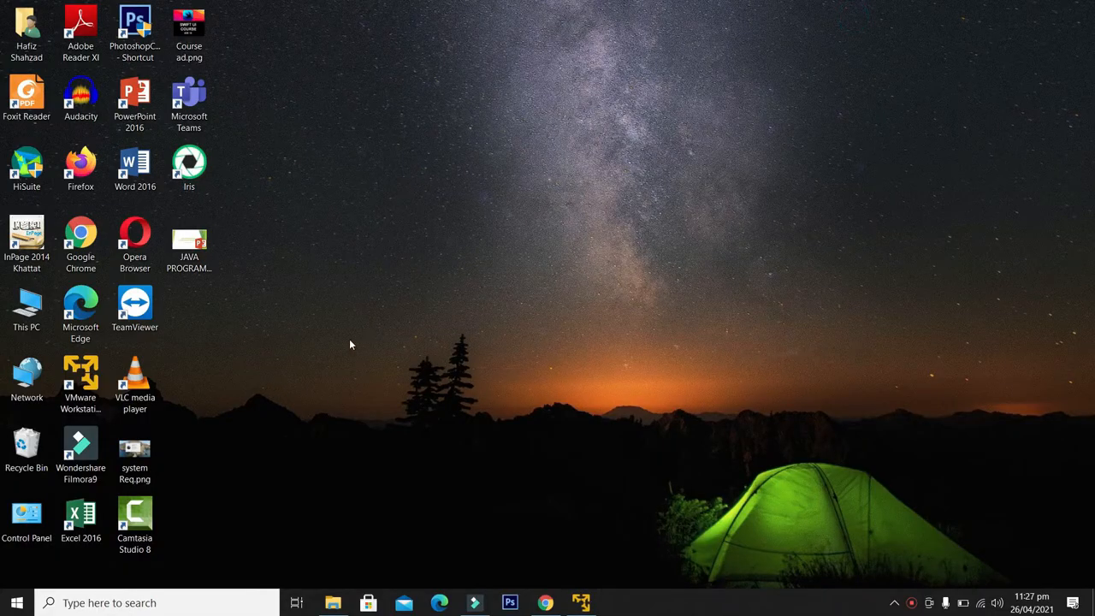
click(581, 603)
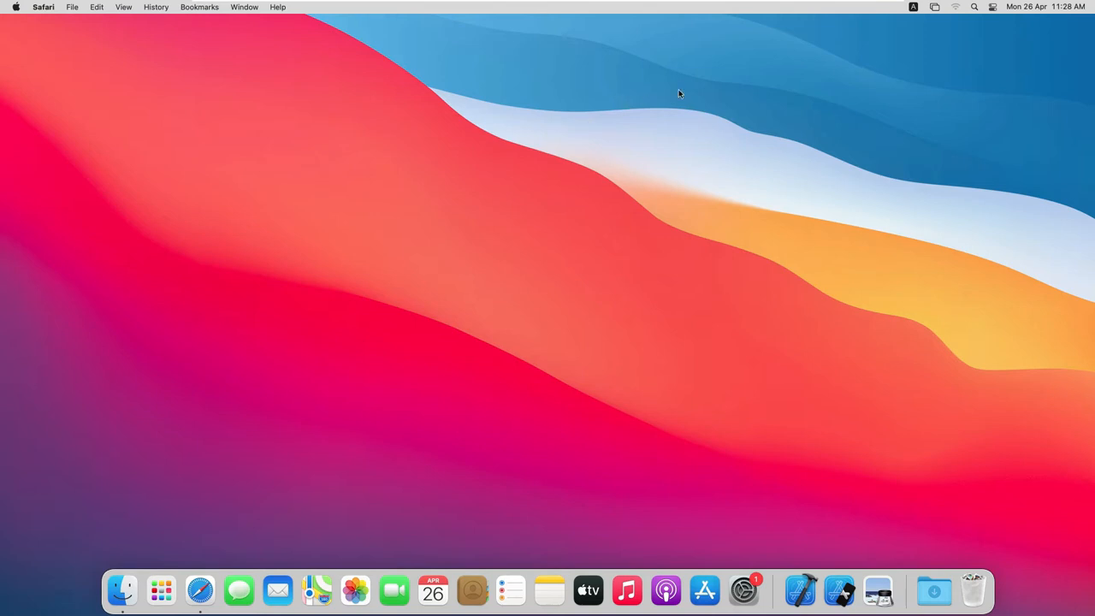
Close the running macOSBigSur virtual machine and power it off
mouse_move(792, 3)
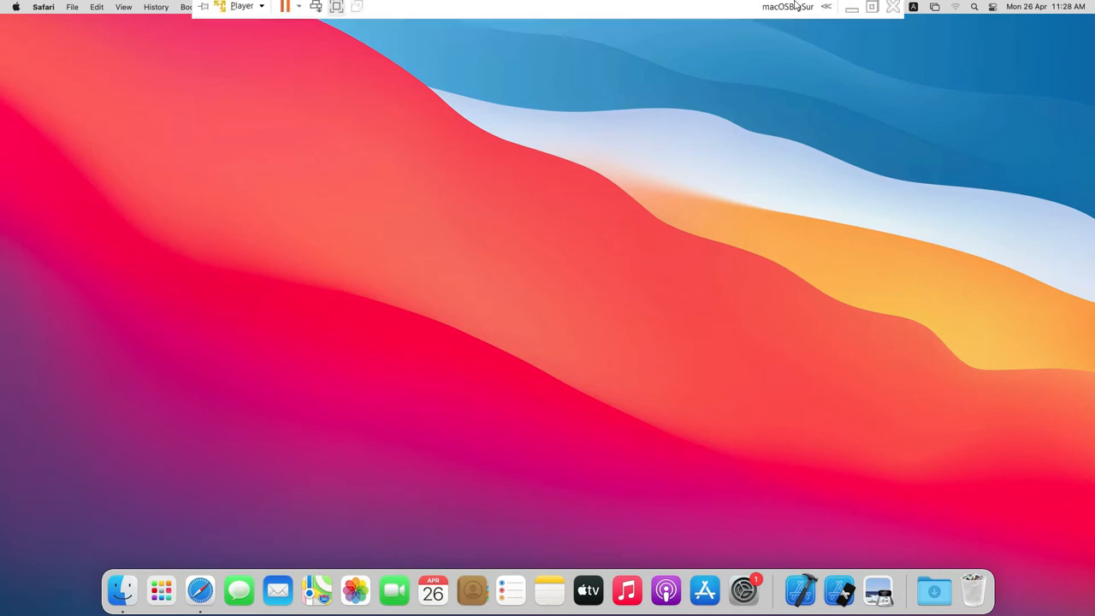
click(896, 7)
click(567, 355)
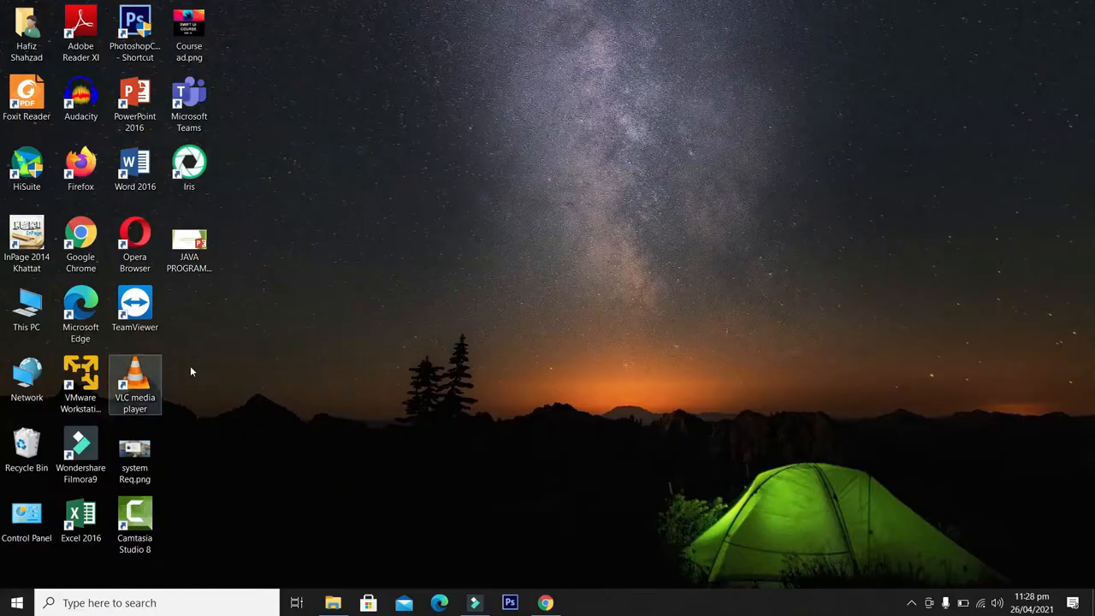
Launch VMware Workstation 16 Player and open the Shared Folders settings of the macOSBigSur virtual machine
click(78, 369)
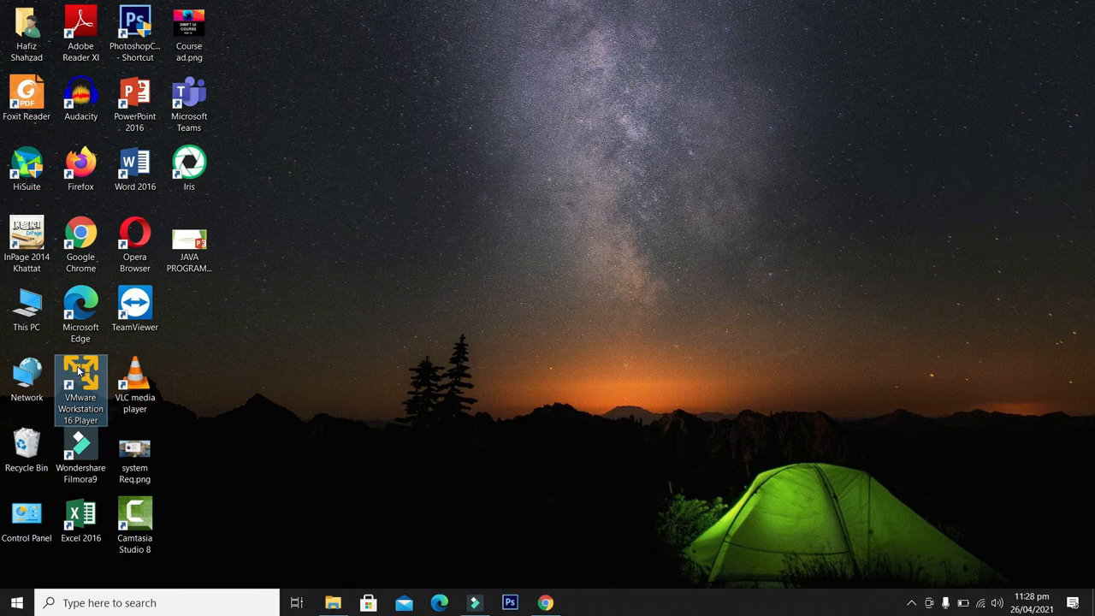
double_click(78, 370)
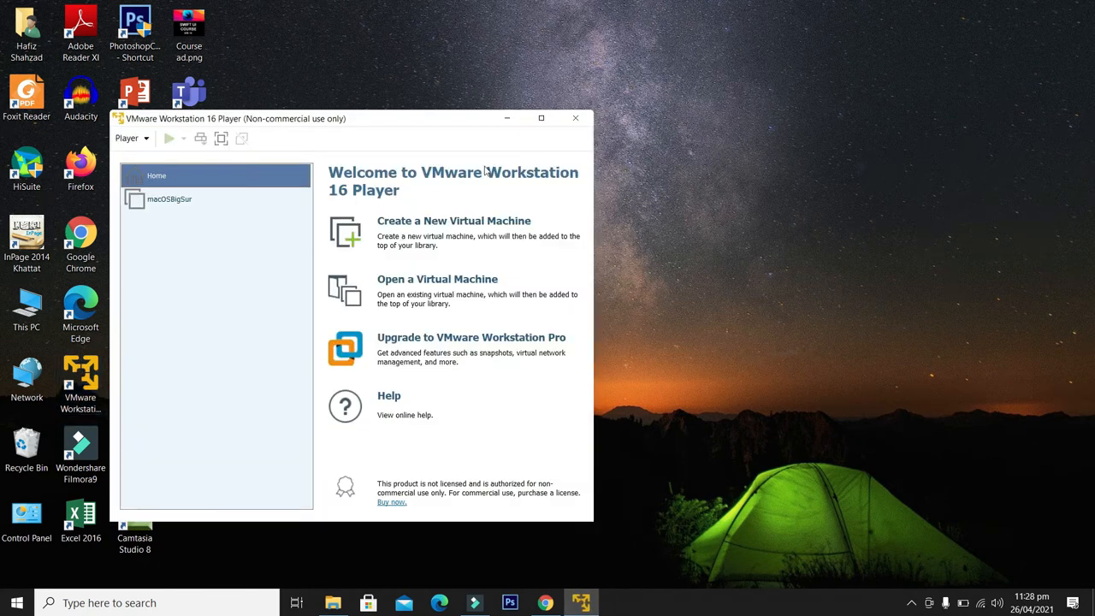
click(185, 202)
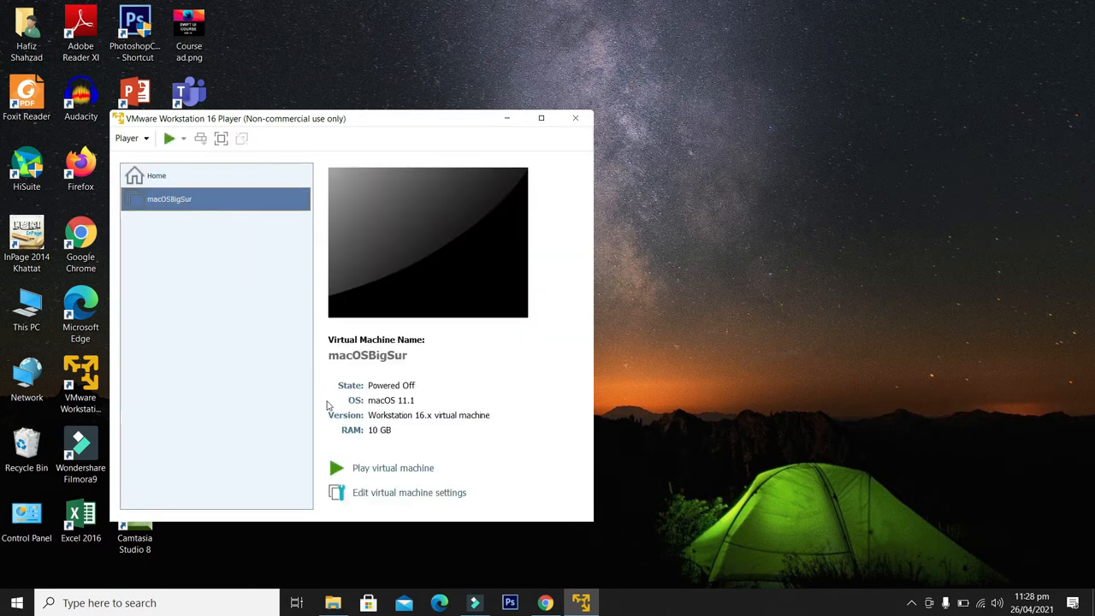
click(403, 494)
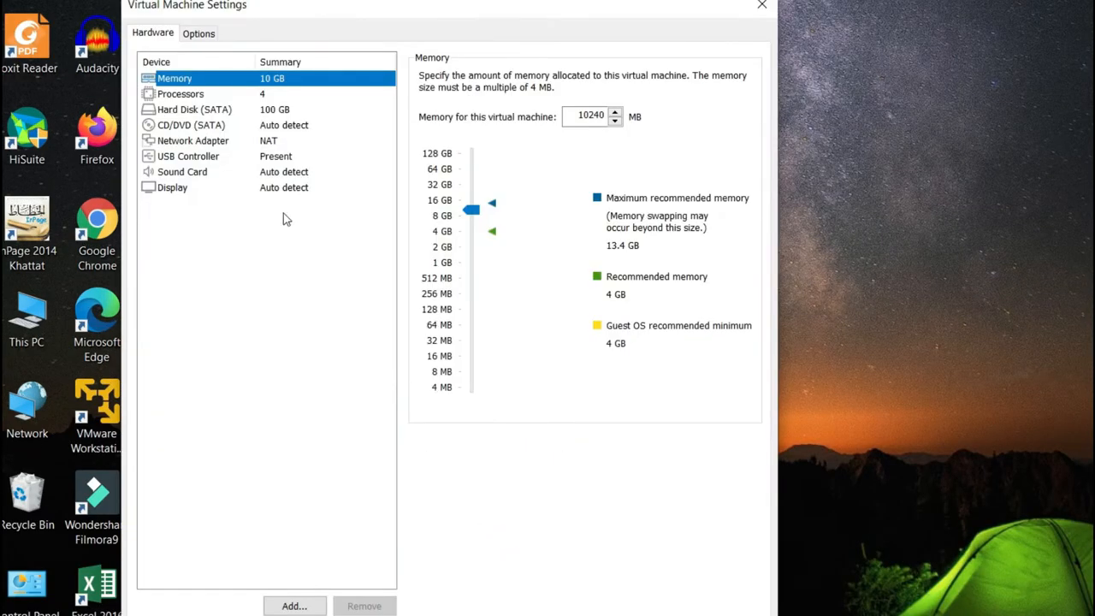
click(199, 35)
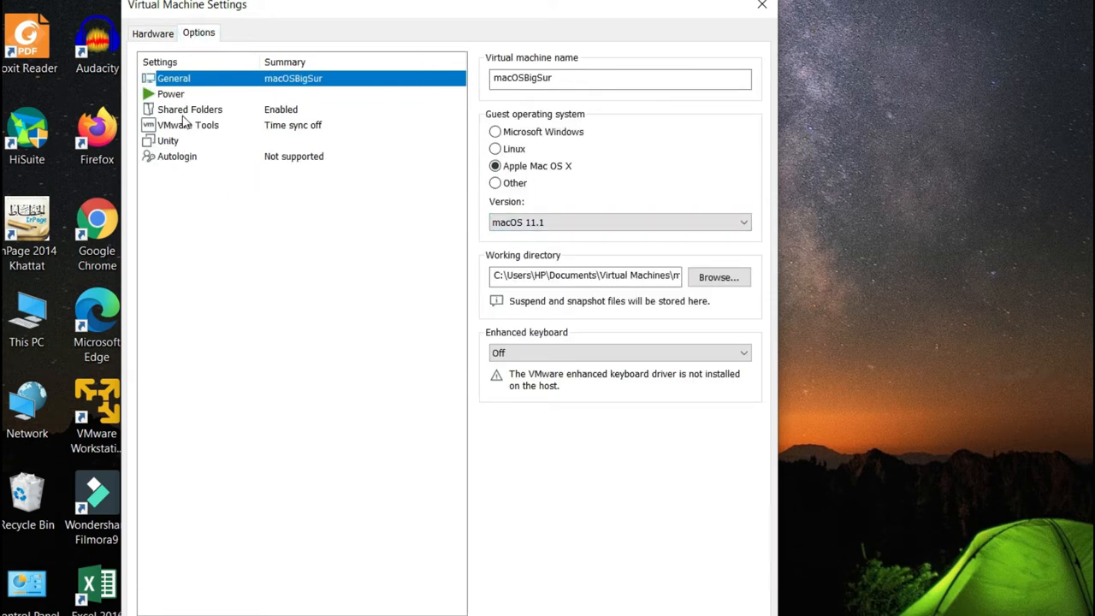
click(210, 114)
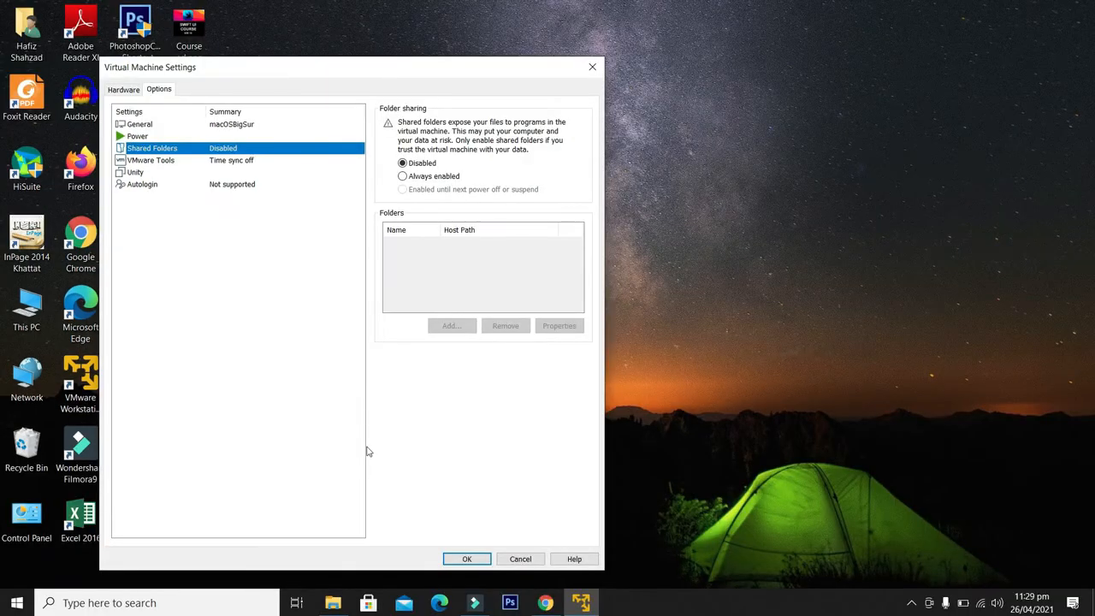
Switch to File Explorer and create a folder named "Shared - masOS Folder" on the New Volume (E:) drive
click(333, 602)
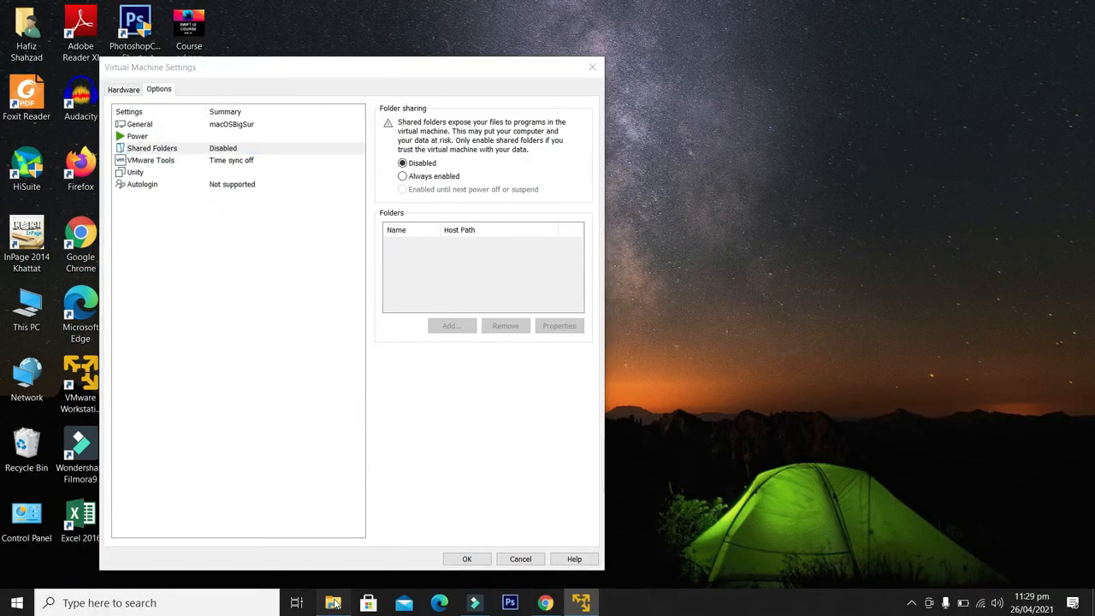
click(196, 154)
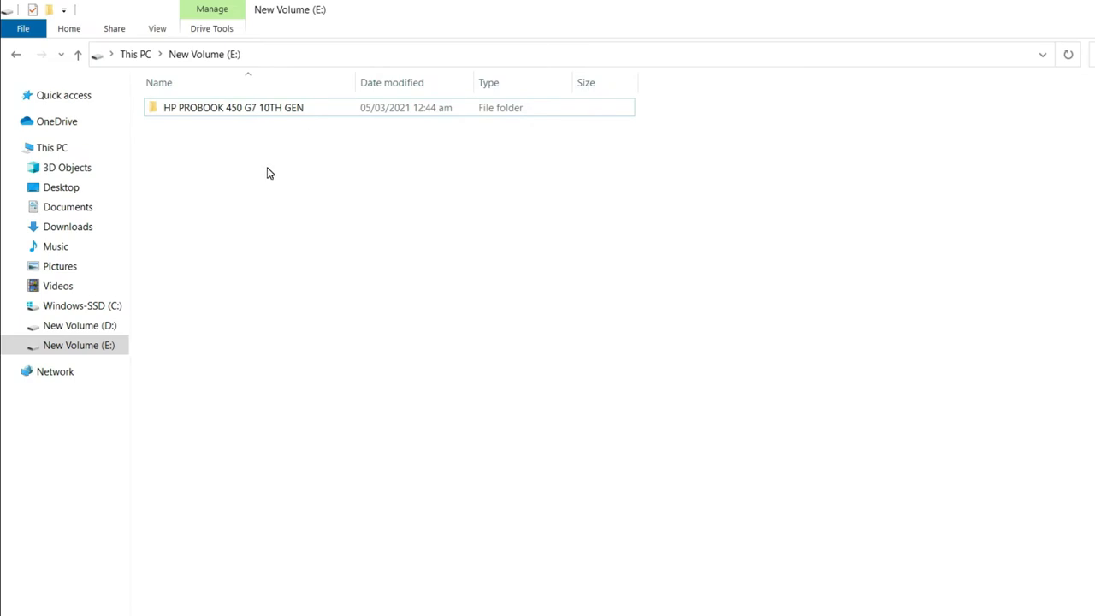
right_click(252, 173)
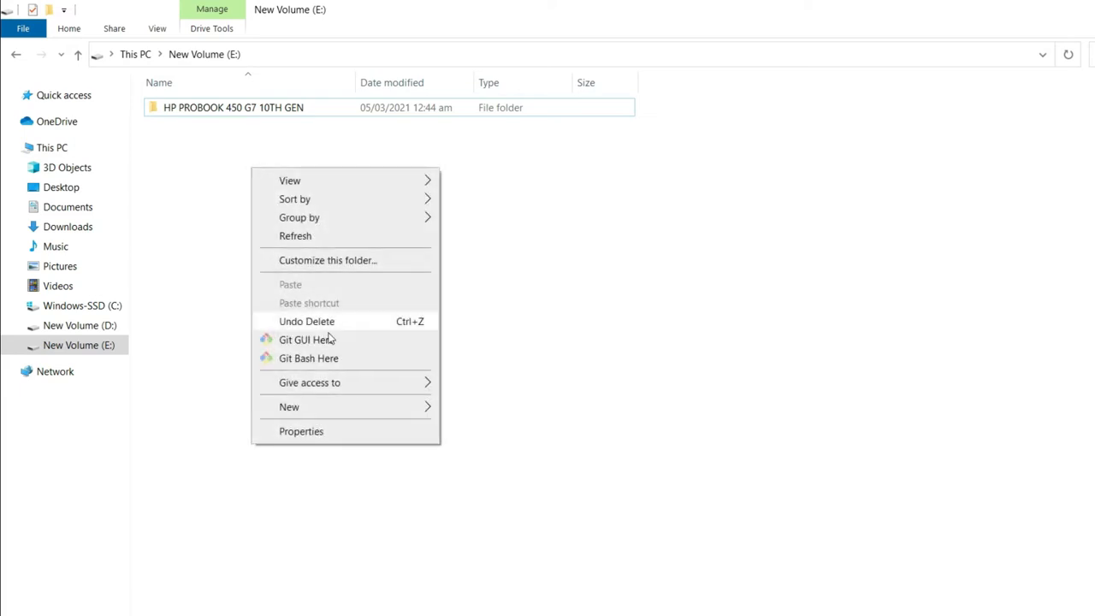
click(347, 406)
click(477, 411)
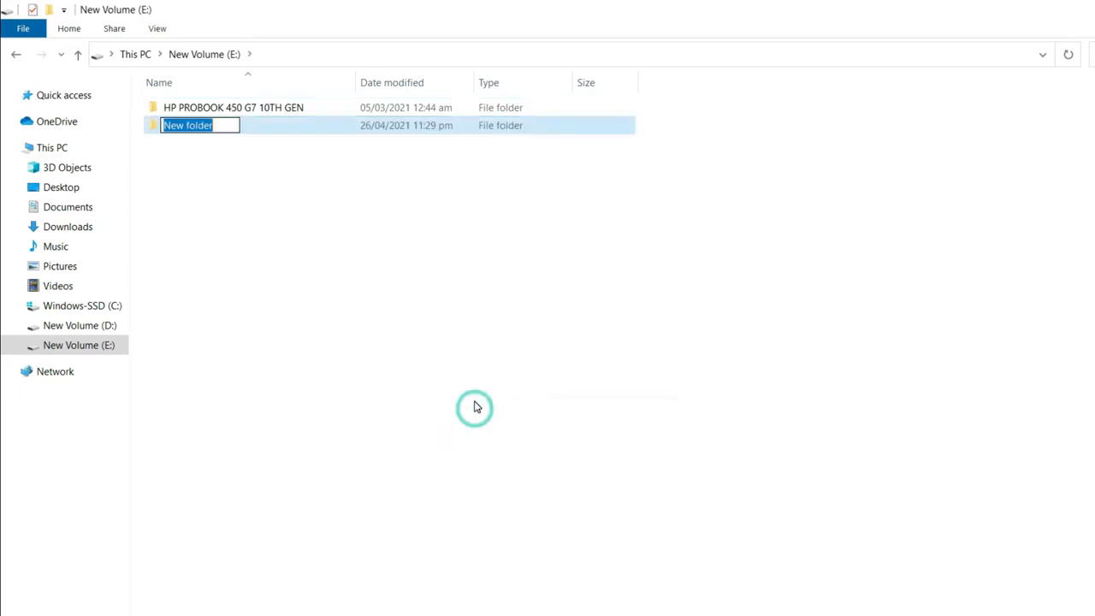
text(Share)
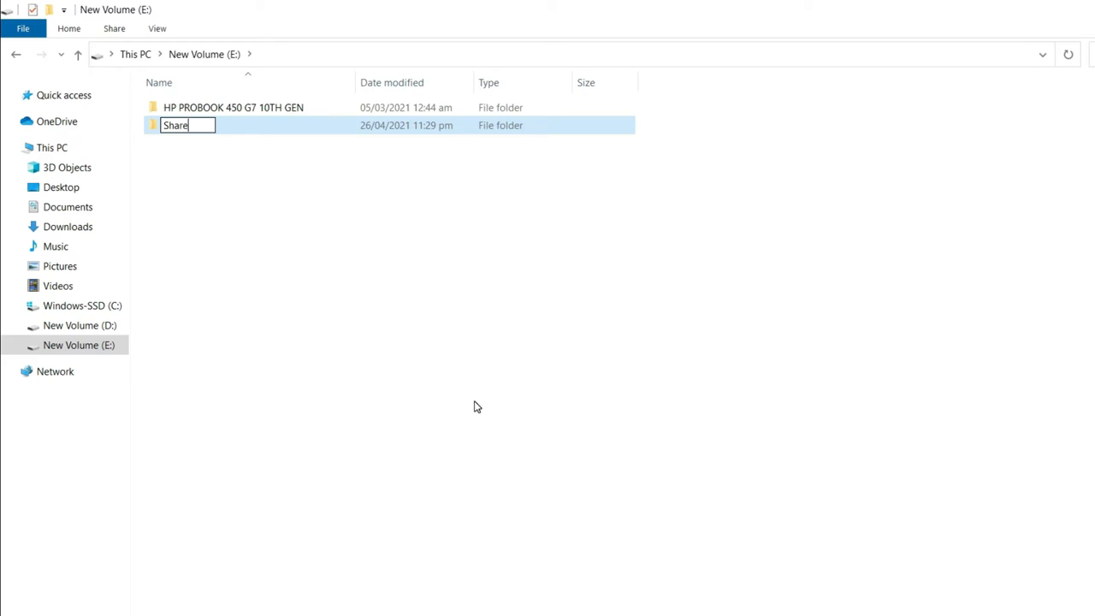
text(d - mas)
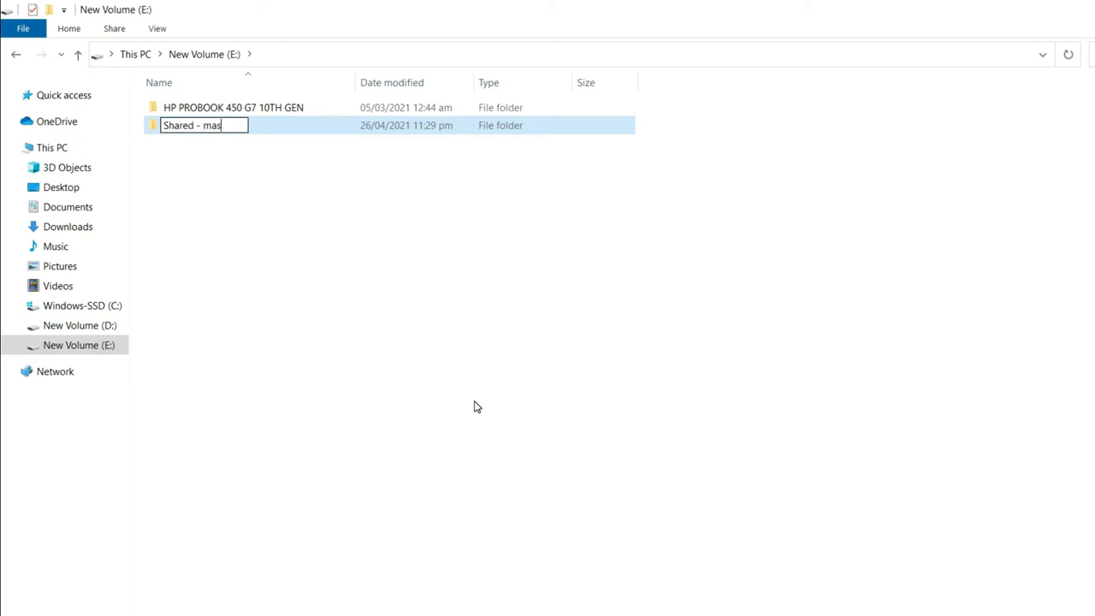
text(OS Folder)
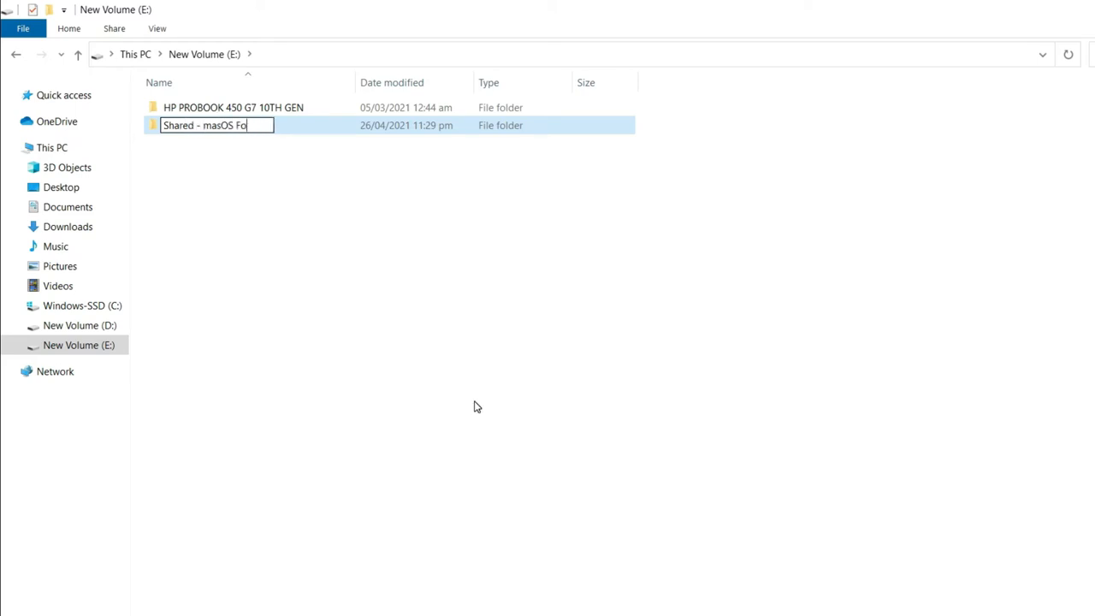
click(387, 301)
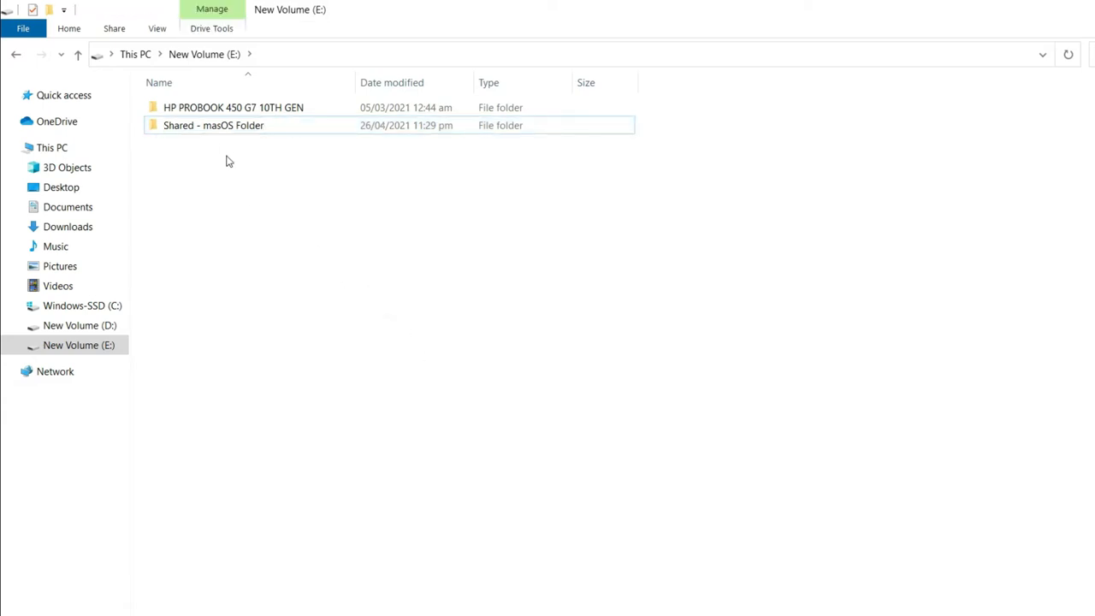
Open the network sharing settings of "Shared - masOS Folder" and add Everyone to the people it is shared with
click(219, 129)
right_click(219, 128)
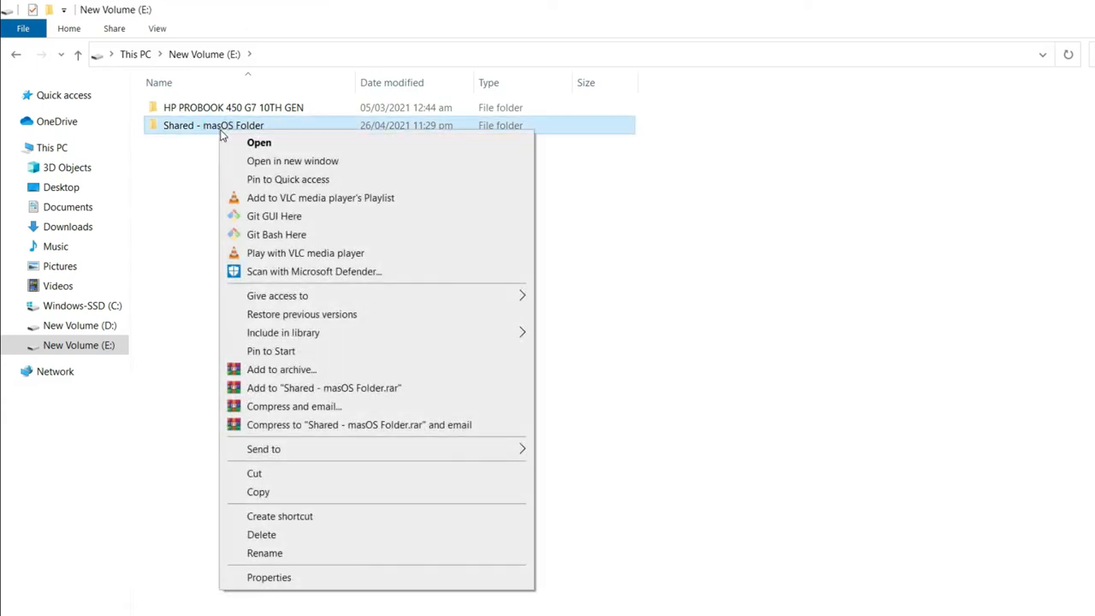
click(336, 582)
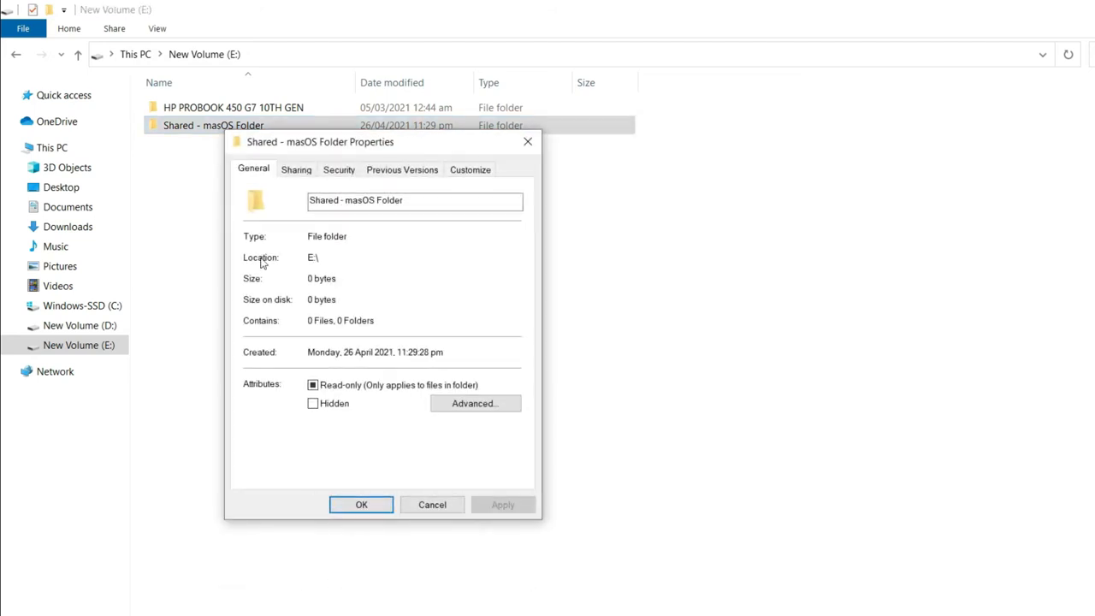
click(298, 170)
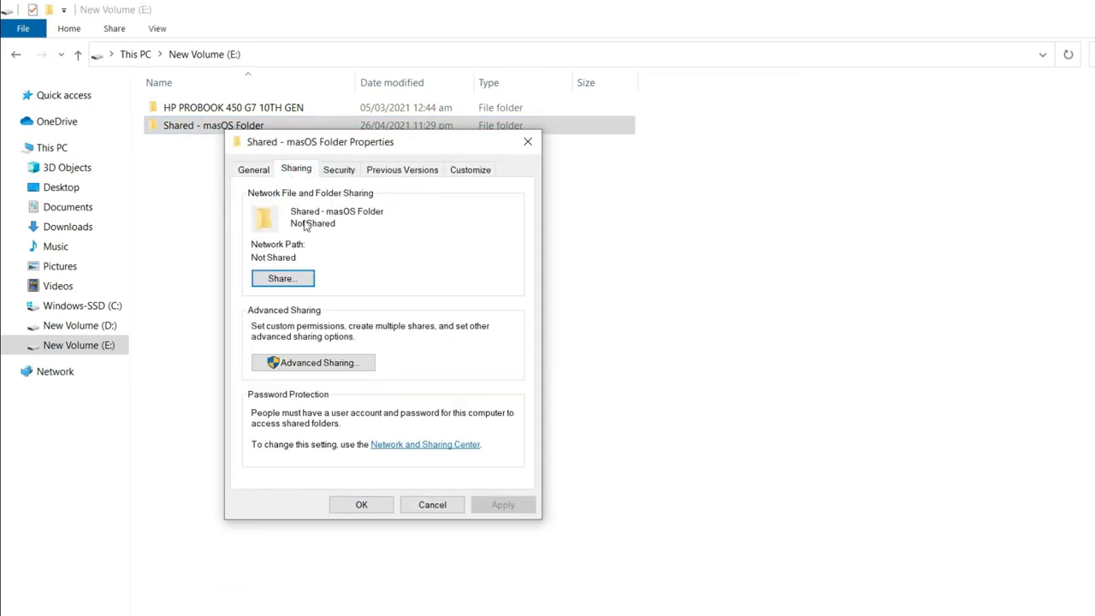
click(298, 283)
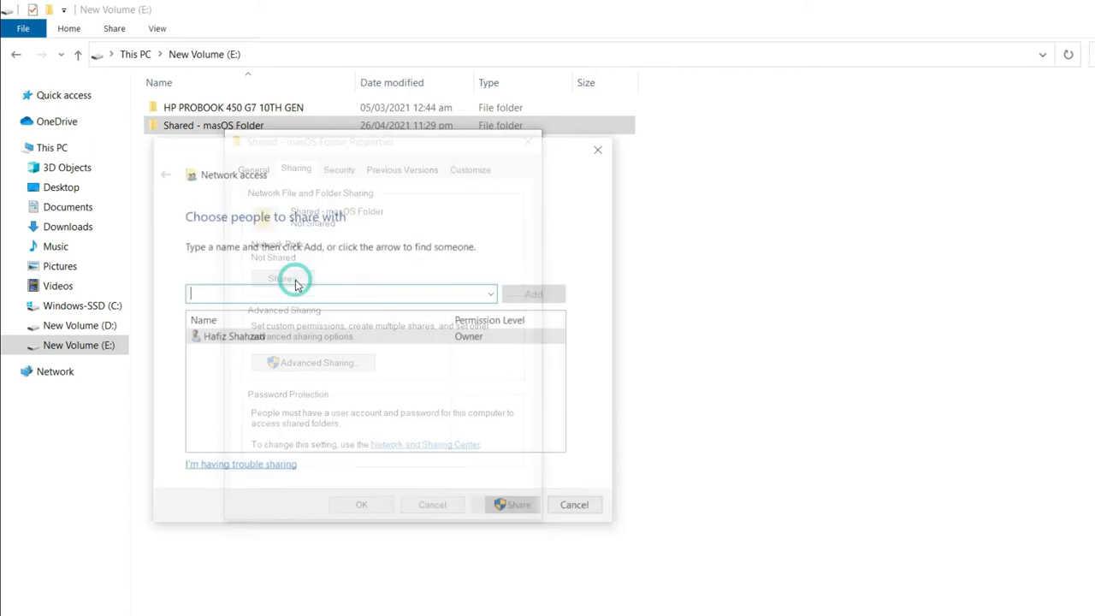
click(493, 293)
click(203, 324)
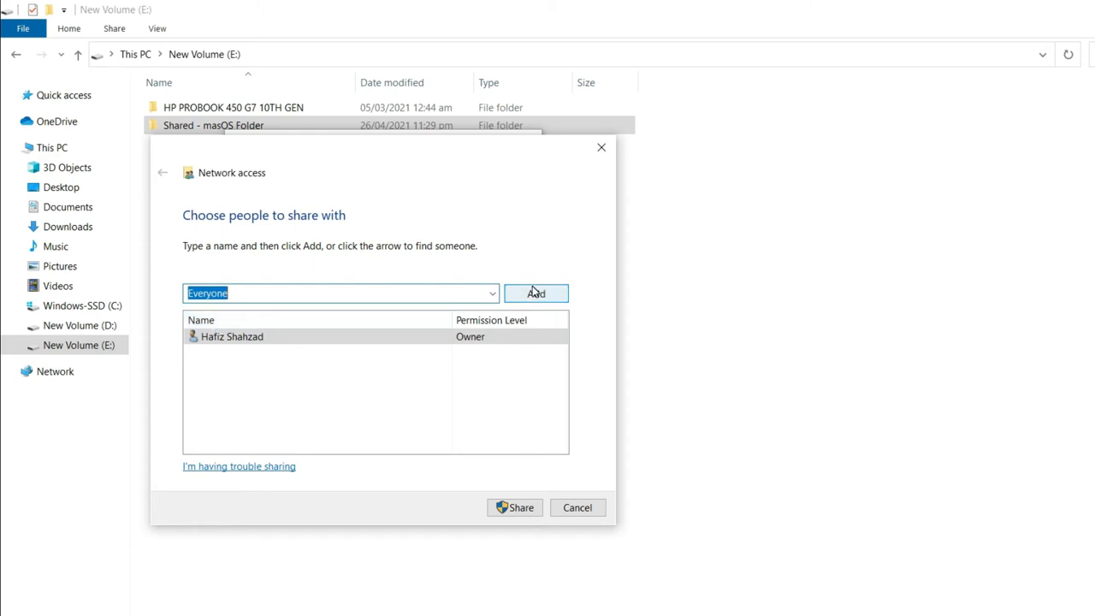
click(535, 292)
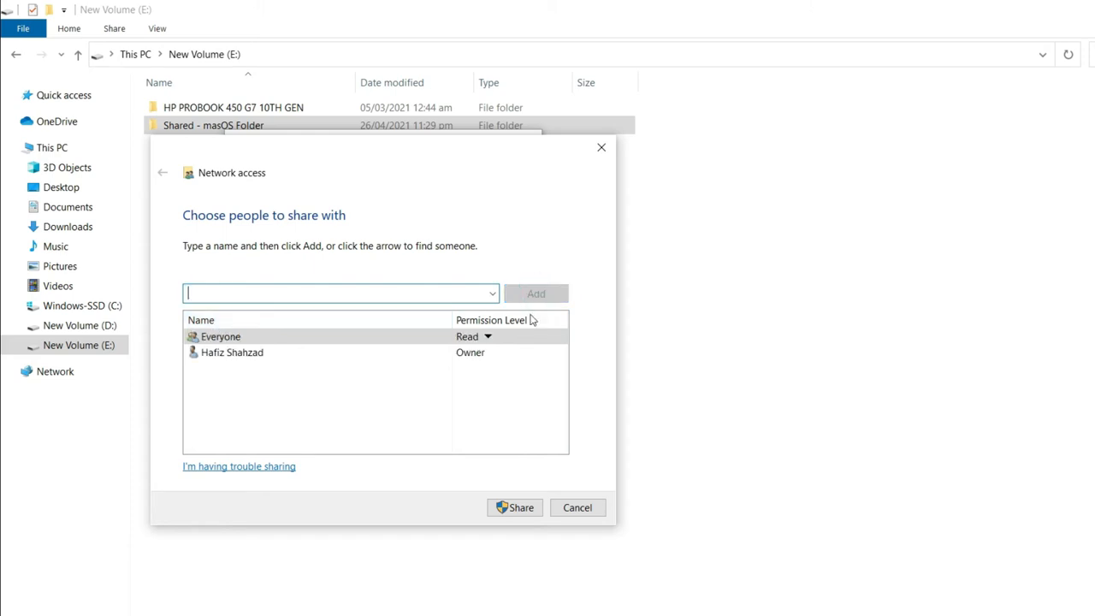
Give Everyone Read/Write permission, share the folder on the network, and close its properties
click(487, 337)
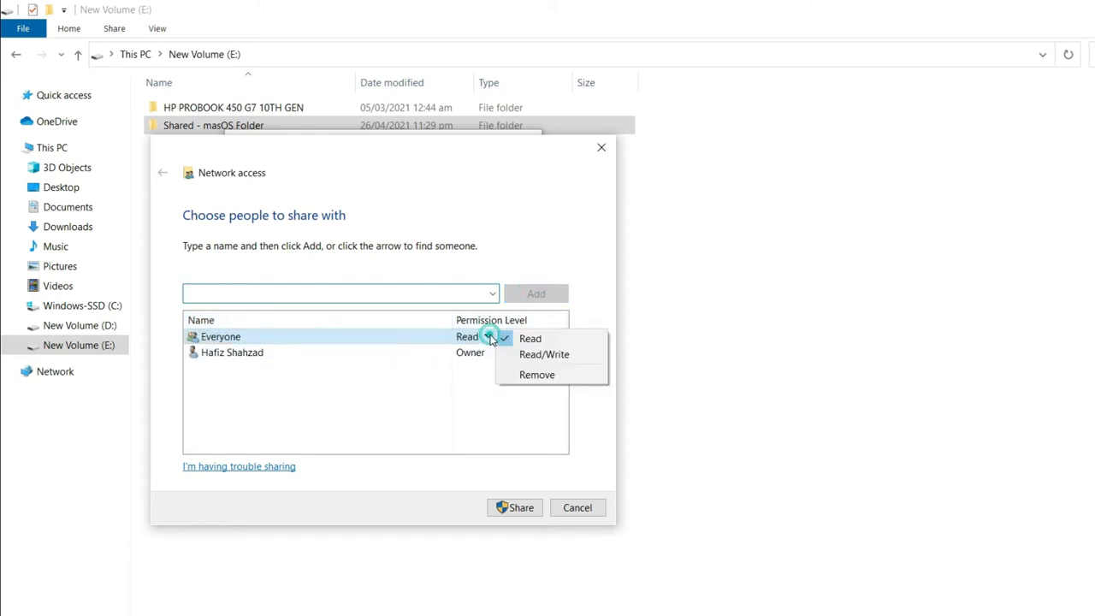
click(536, 357)
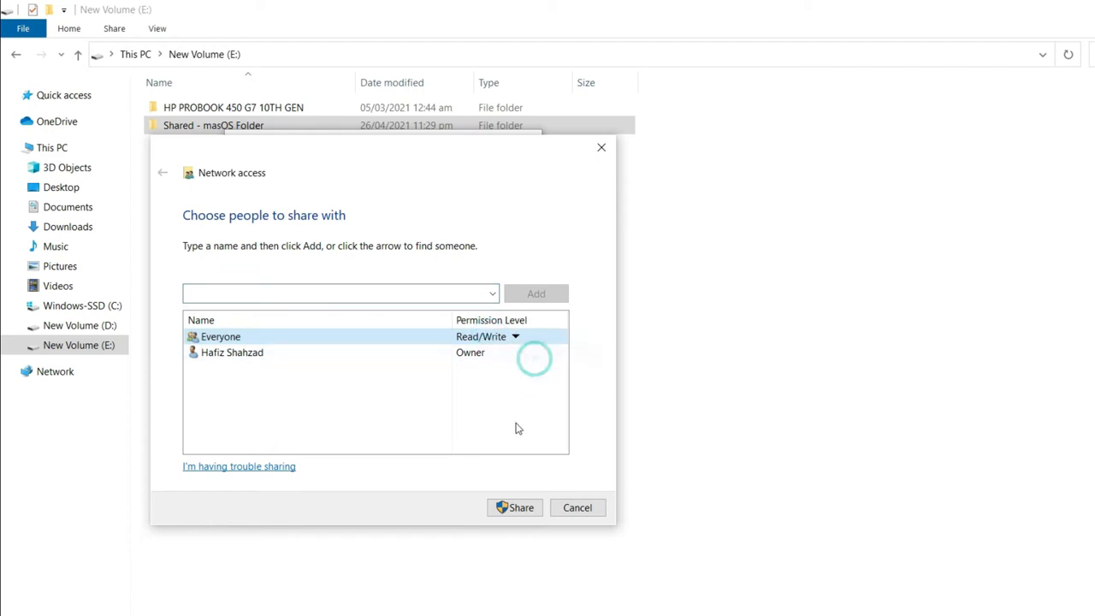
click(516, 511)
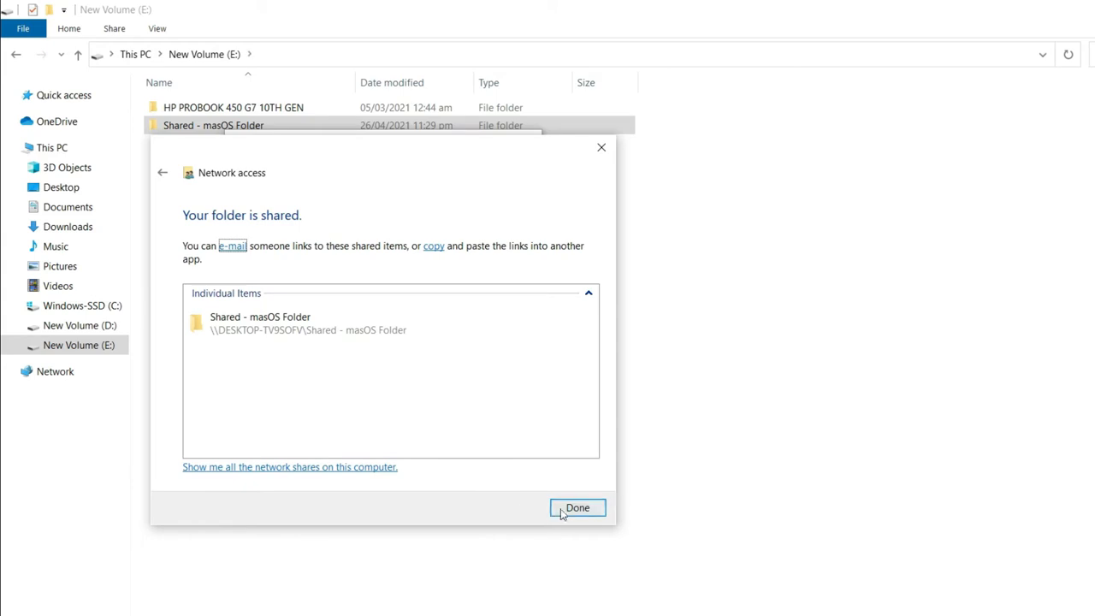
click(566, 509)
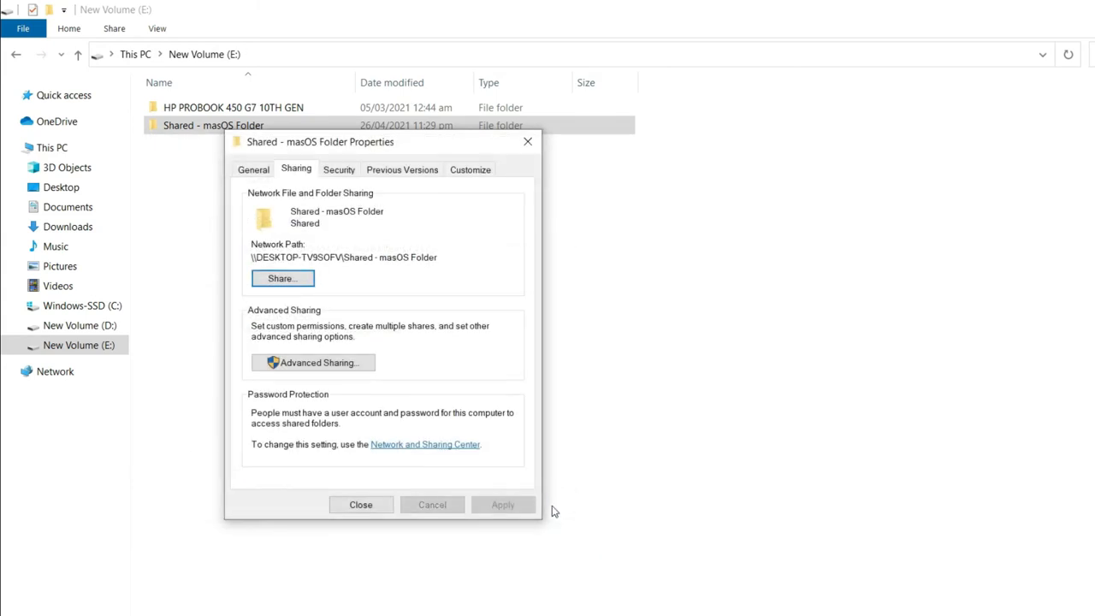
click(377, 506)
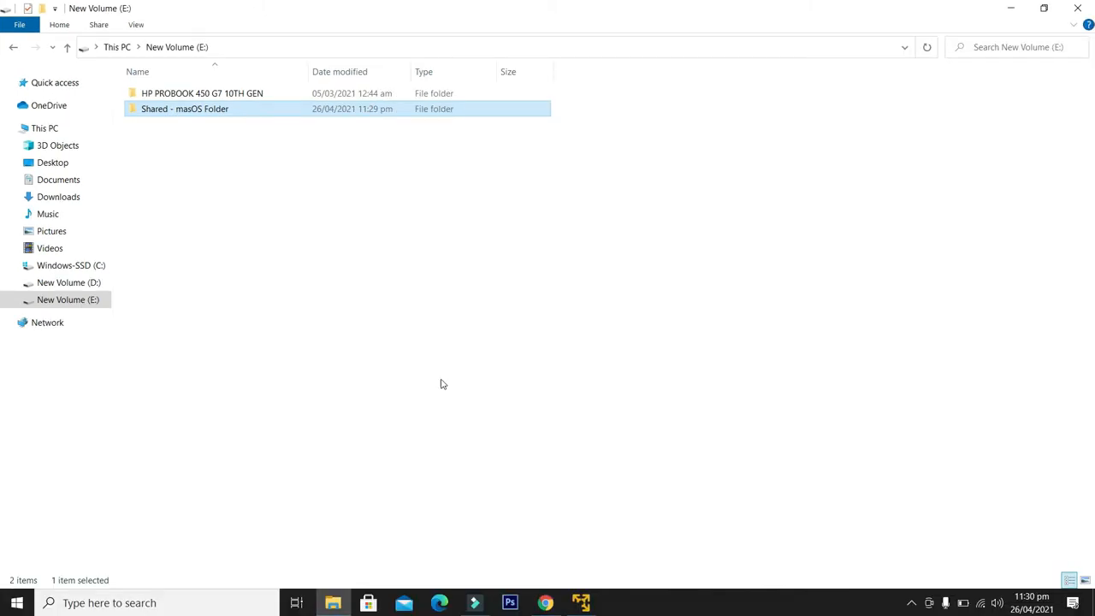
Return to the macOSBigSur settings in VMware and set folder sharing to Always enabled
click(584, 604)
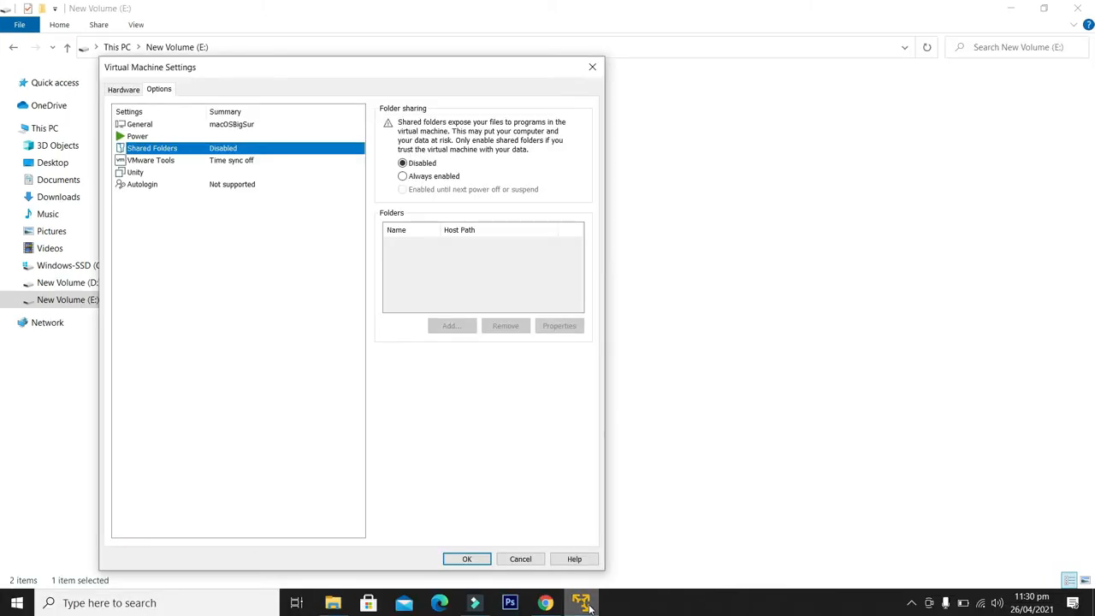
drag(347, 68, 418, 71)
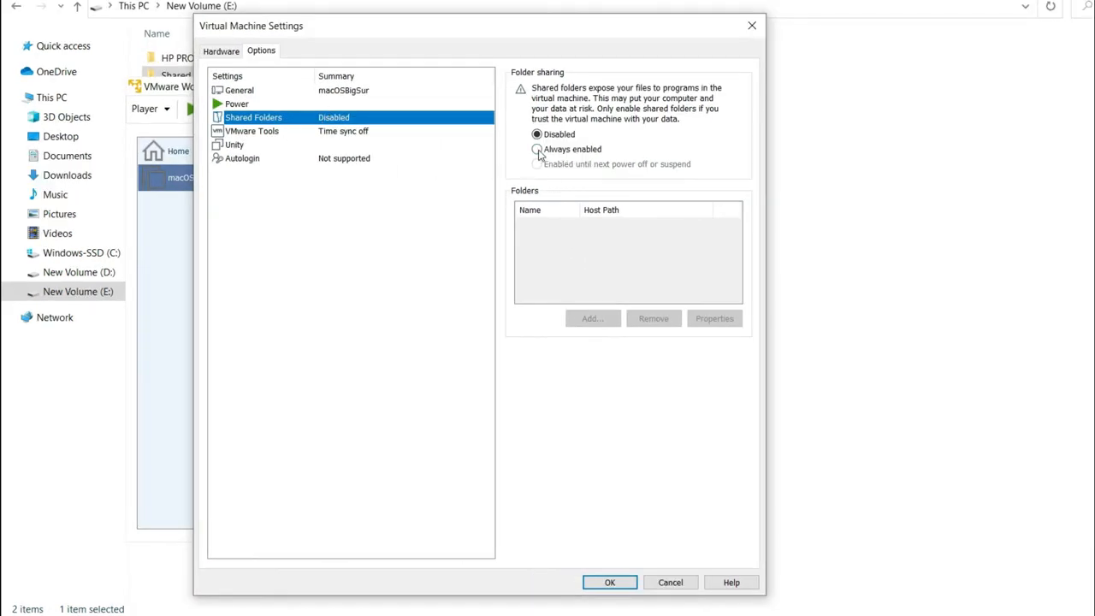
click(537, 150)
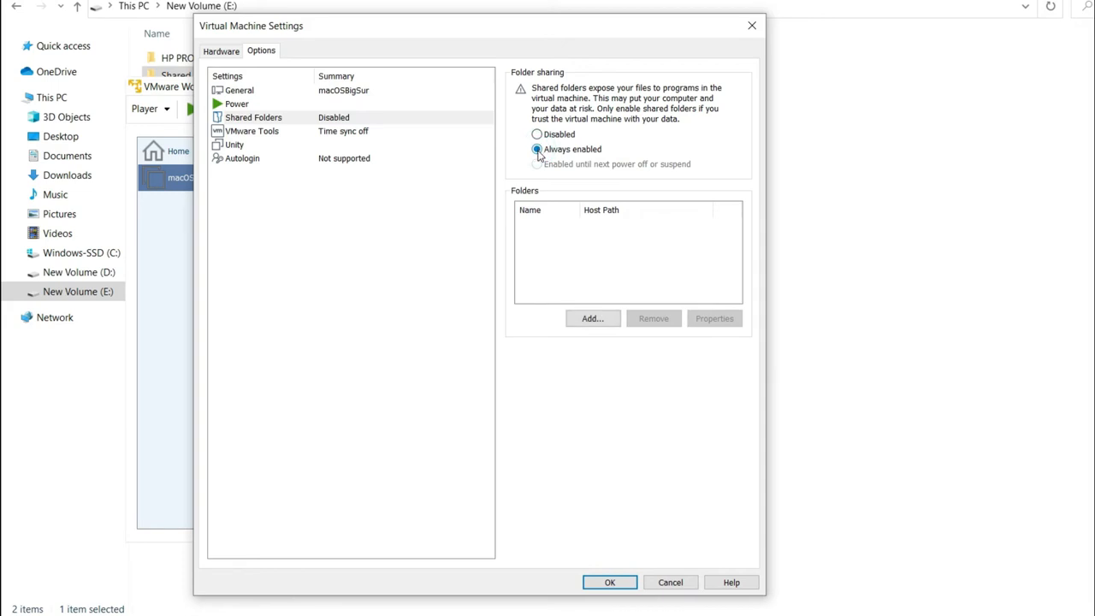
Start adding a shared folder to the virtual machine and choose E:\Shared - masOS Folder as its host path
click(605, 322)
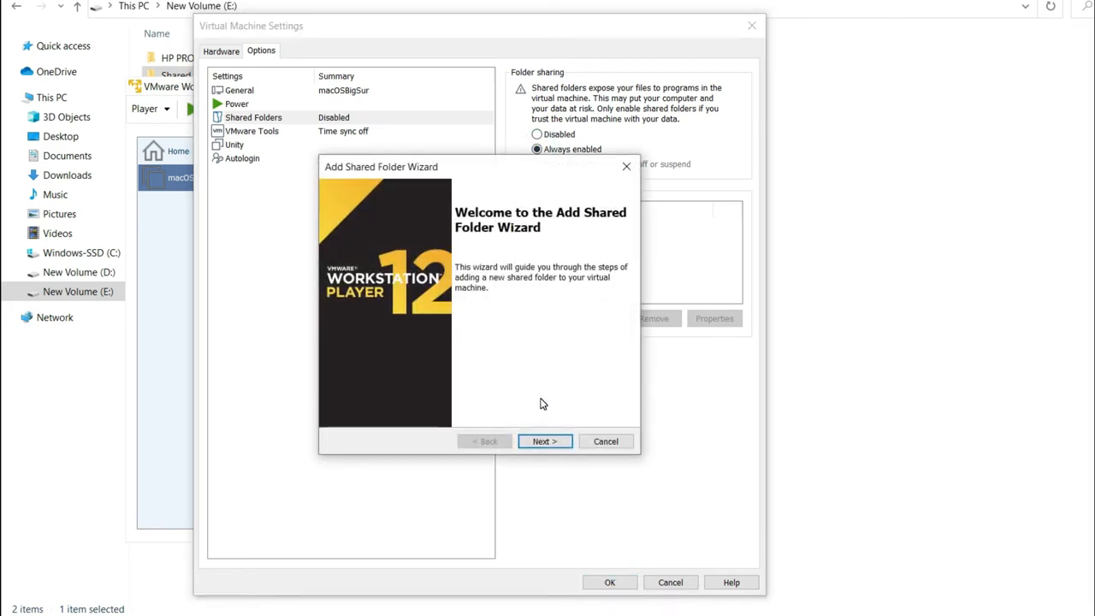
click(547, 441)
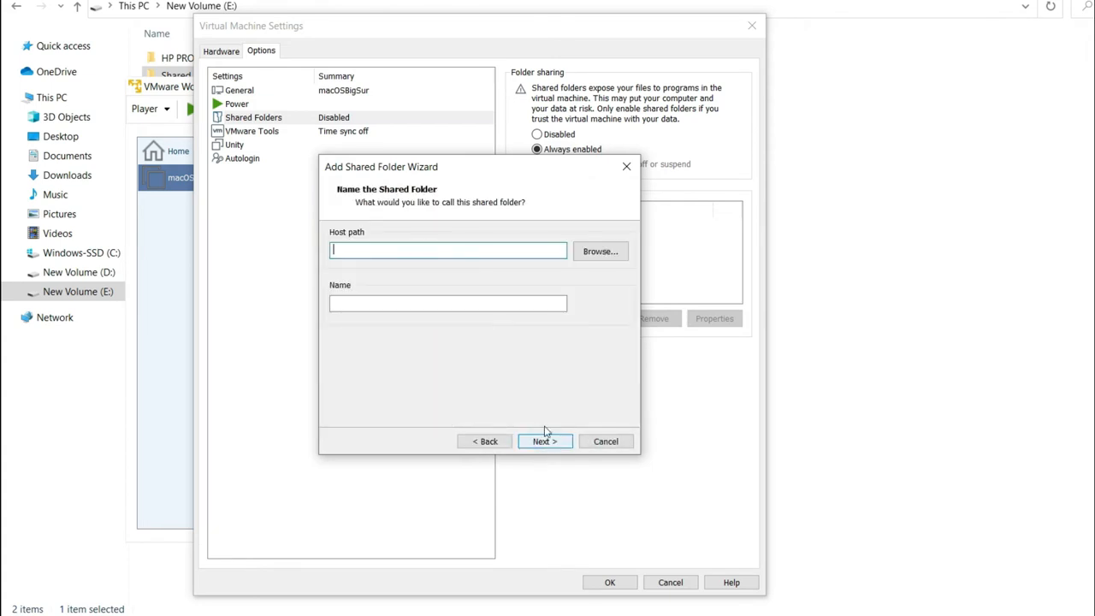
click(596, 250)
drag(725, 282, 724, 303)
click(534, 300)
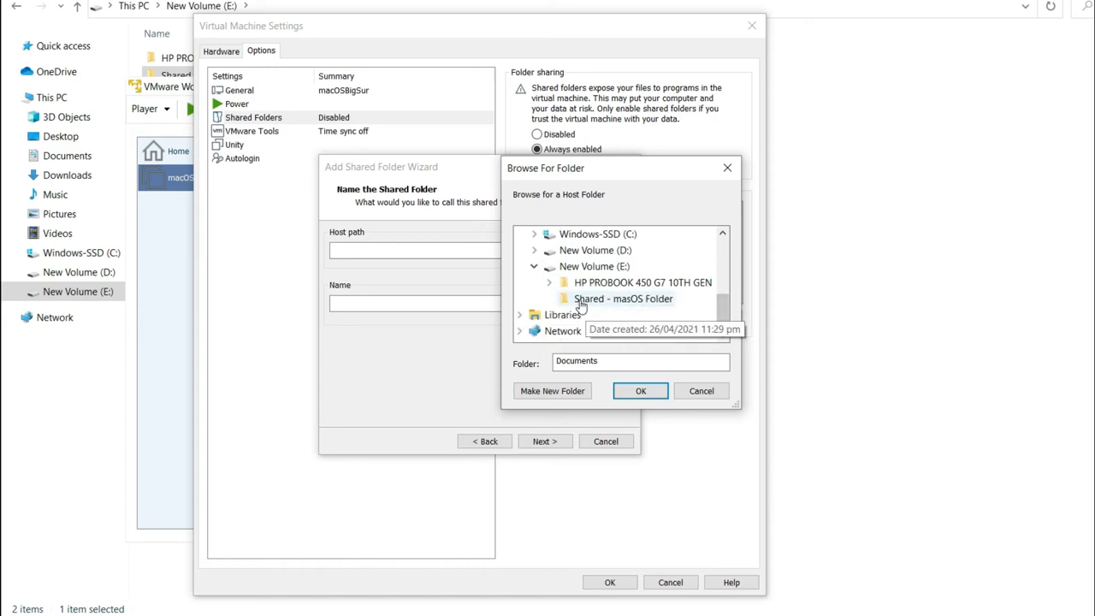
click(581, 301)
click(639, 391)
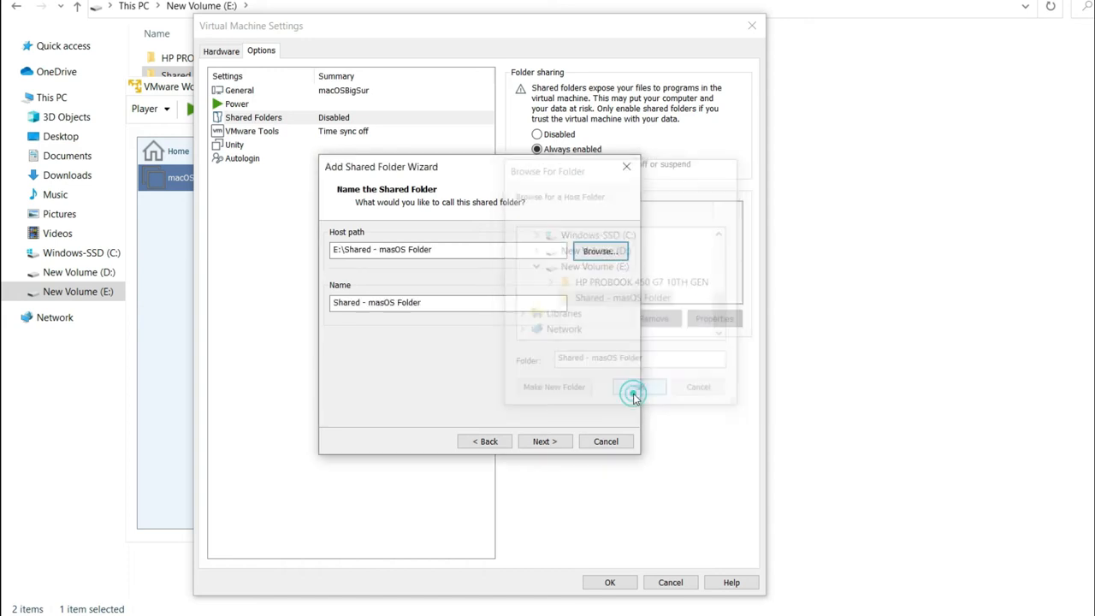
Keep the name "Shared - masOS Folder", finish adding the share as enabled and not read-only, and save the virtual machine settings
drag(428, 303, 296, 298)
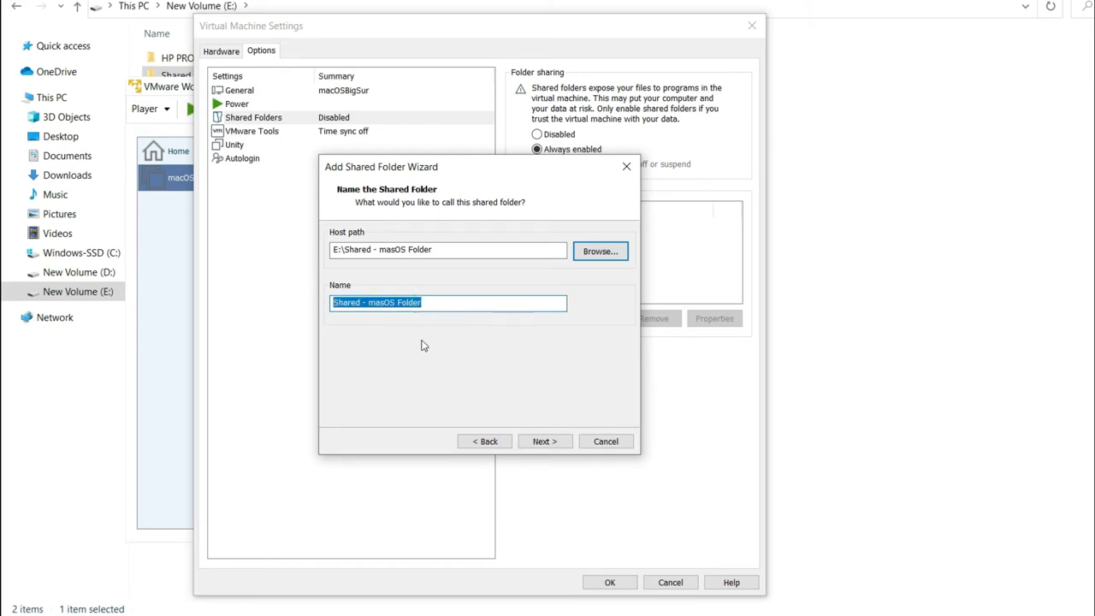
click(552, 443)
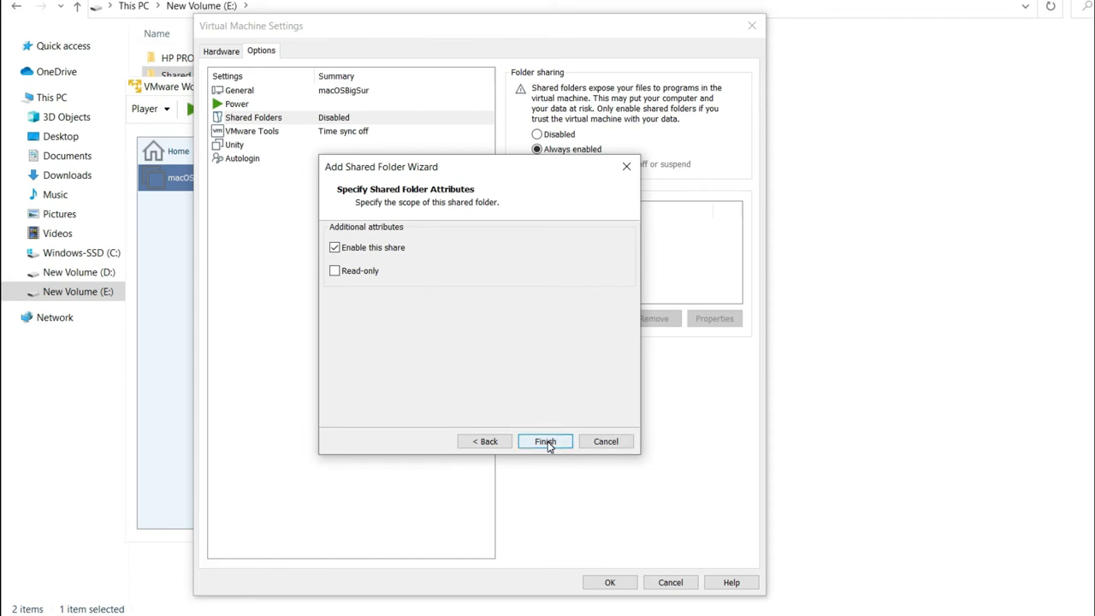
click(546, 443)
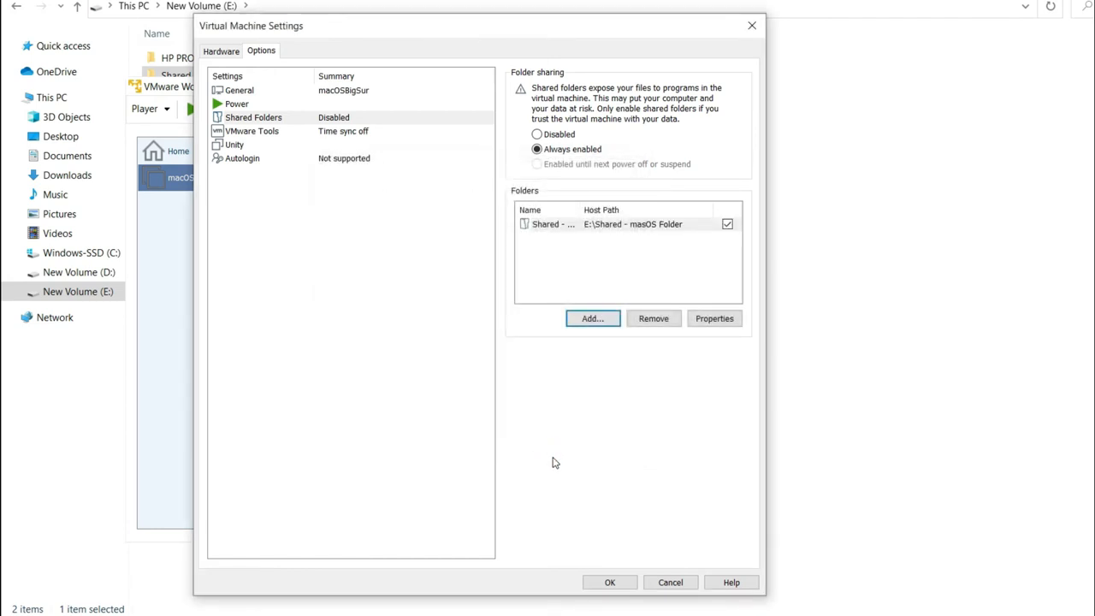
click(607, 583)
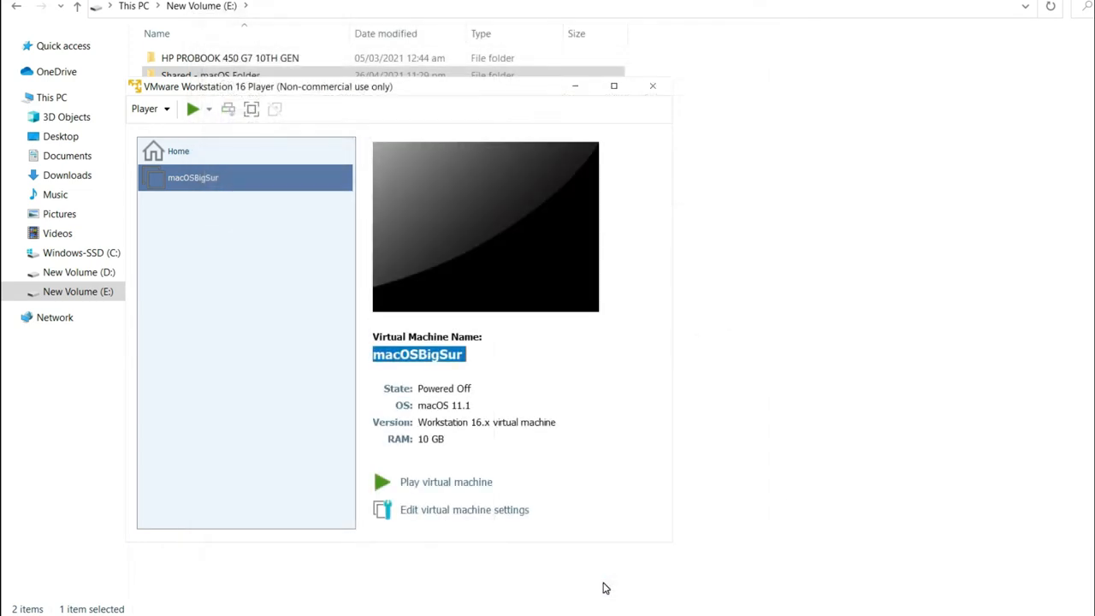
Maximize the VMware Player window, power on the macOSBigSur virtual machine, and log in to macOS with the account password
drag(509, 88, 617, 51)
click(721, 48)
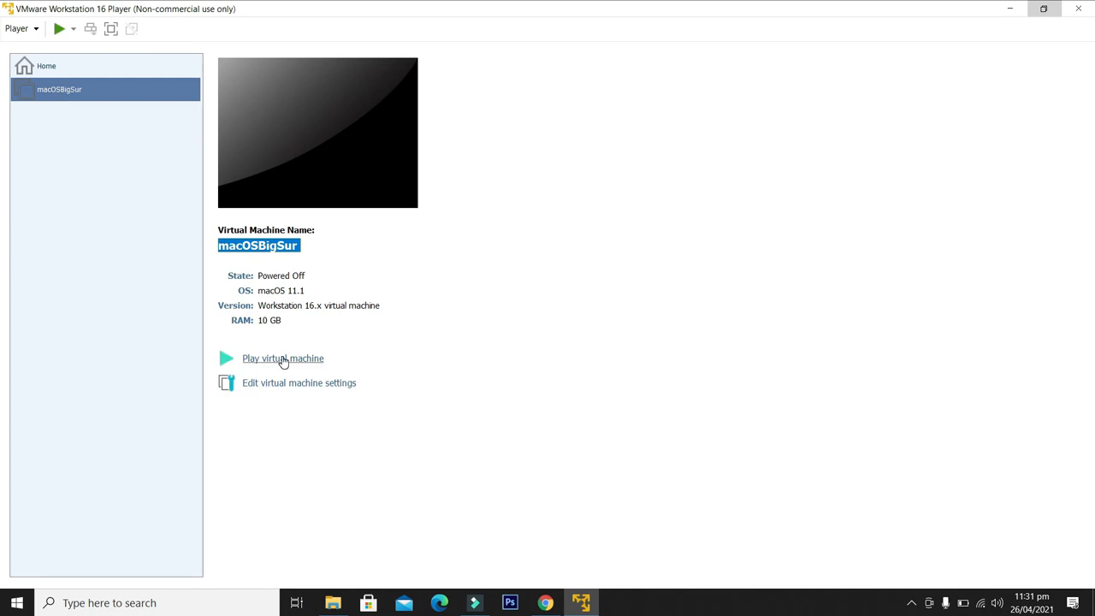
click(283, 359)
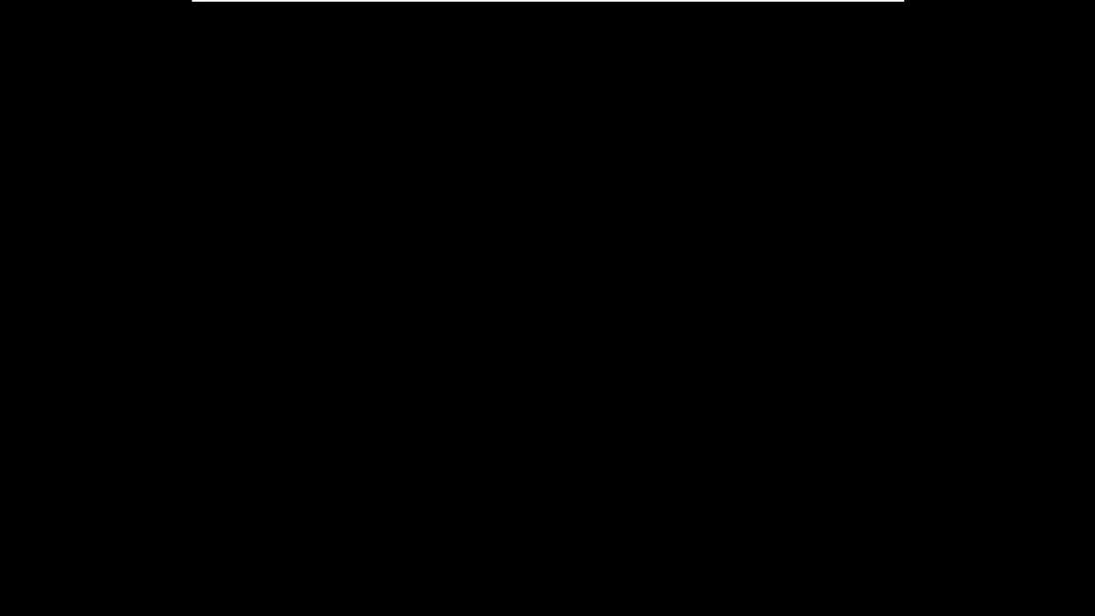
text(********)
key(Return)
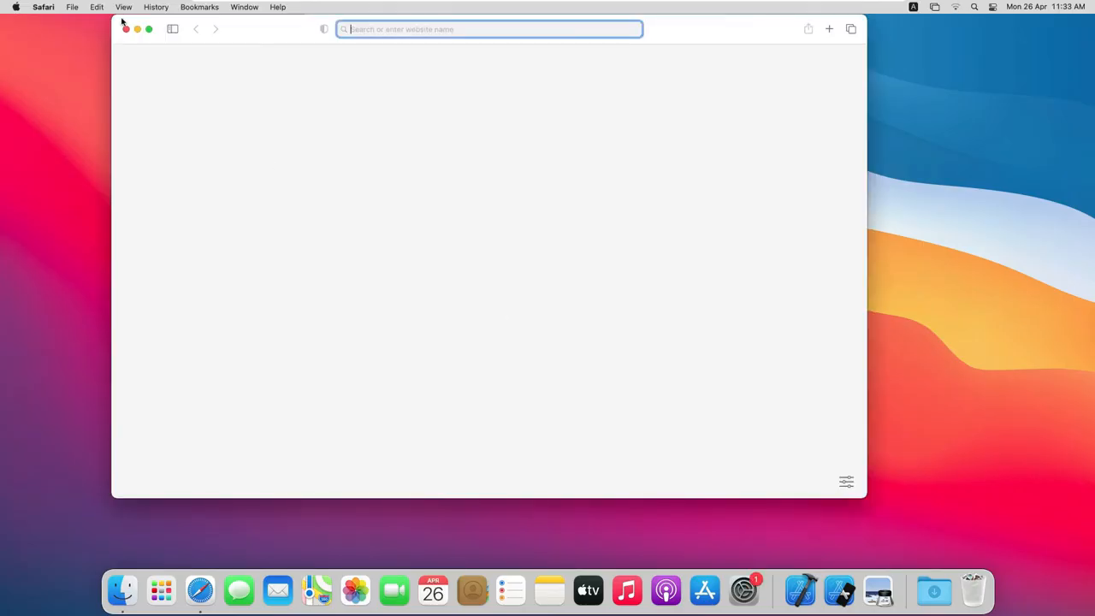
Close the Safari window and, from the Computer location in Finder, open "Shared - masOS Folder" inside VMware Shared Folders
click(126, 29)
click(200, 205)
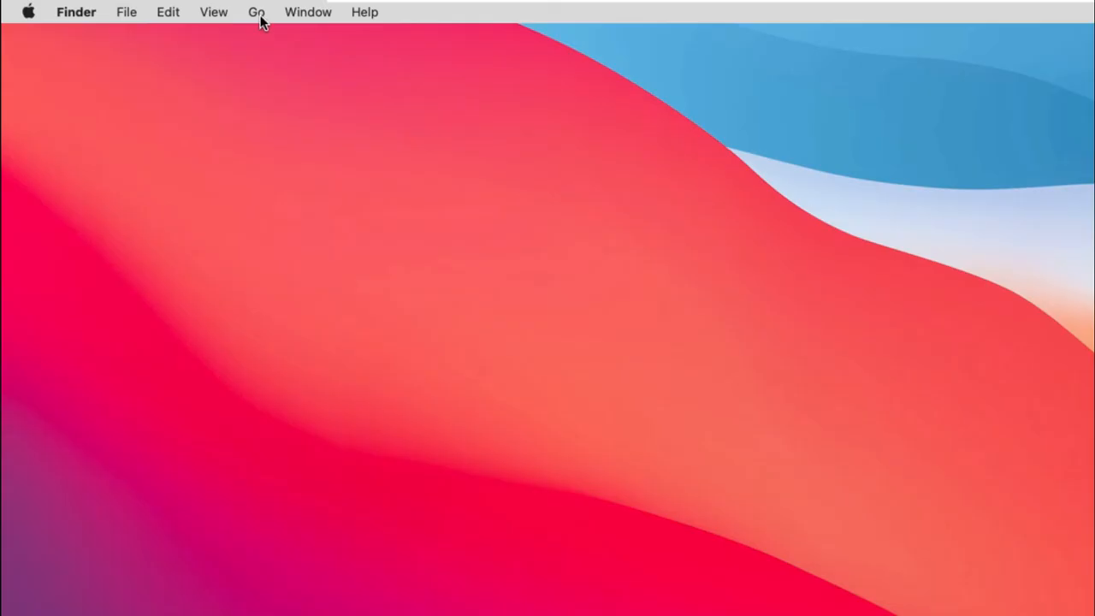
click(152, 8)
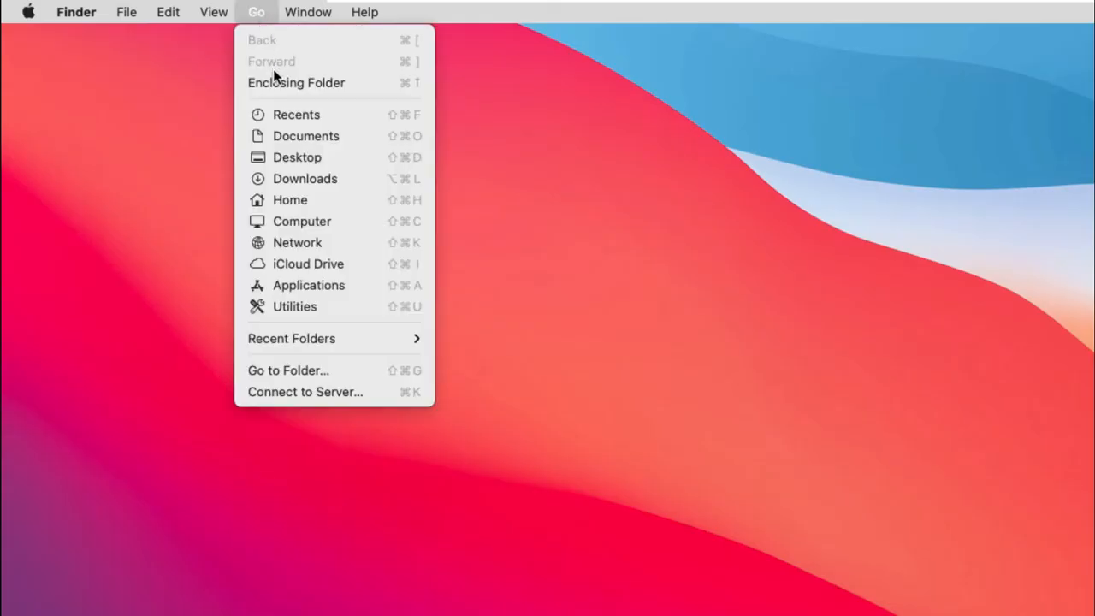
click(298, 223)
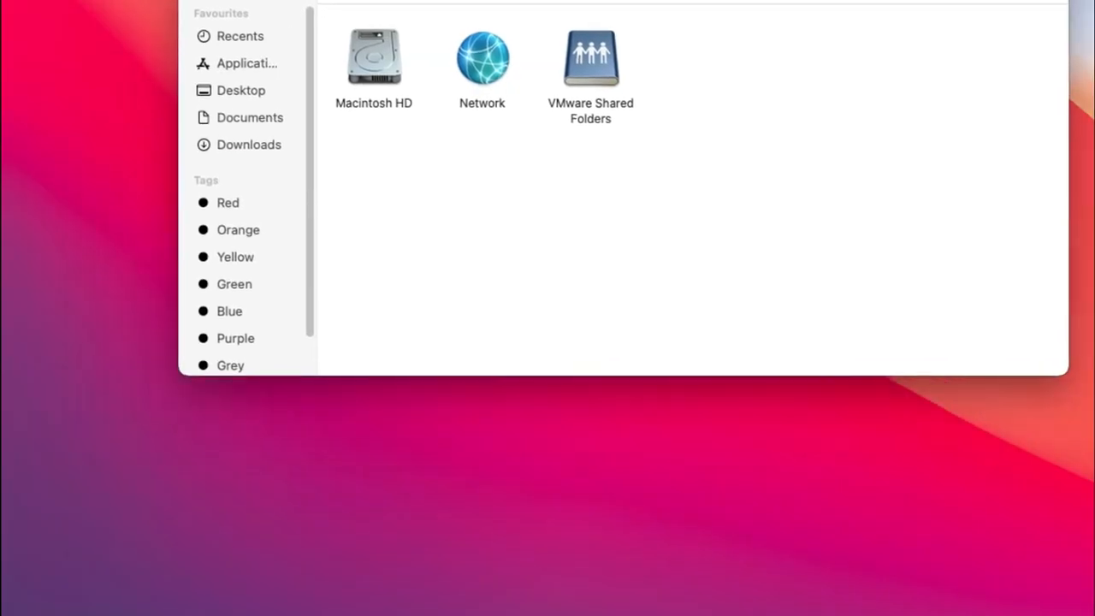
double_click(601, 65)
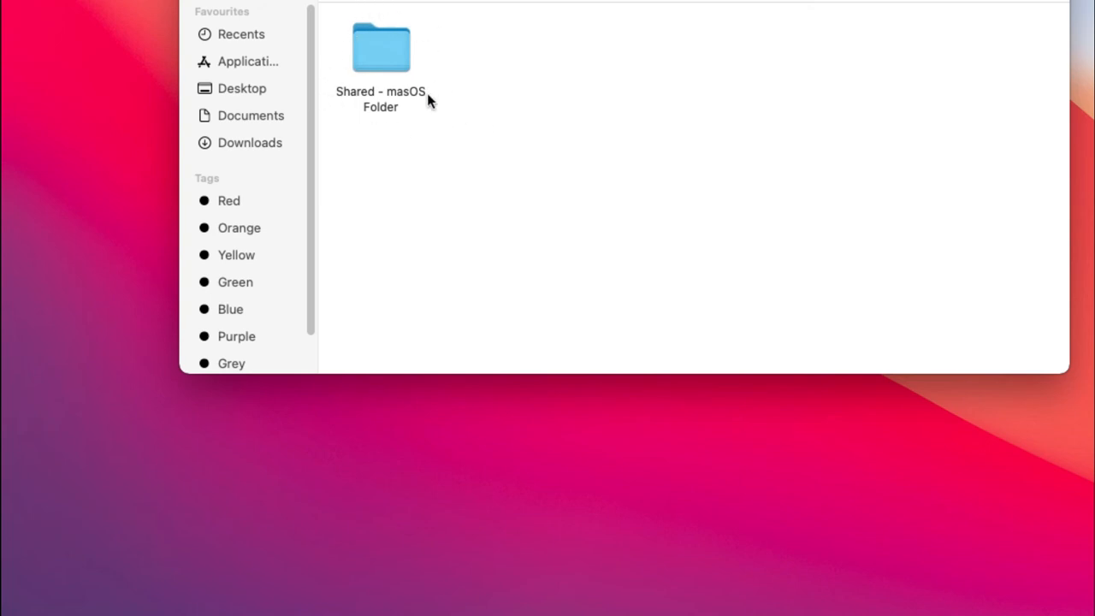
double_click(381, 52)
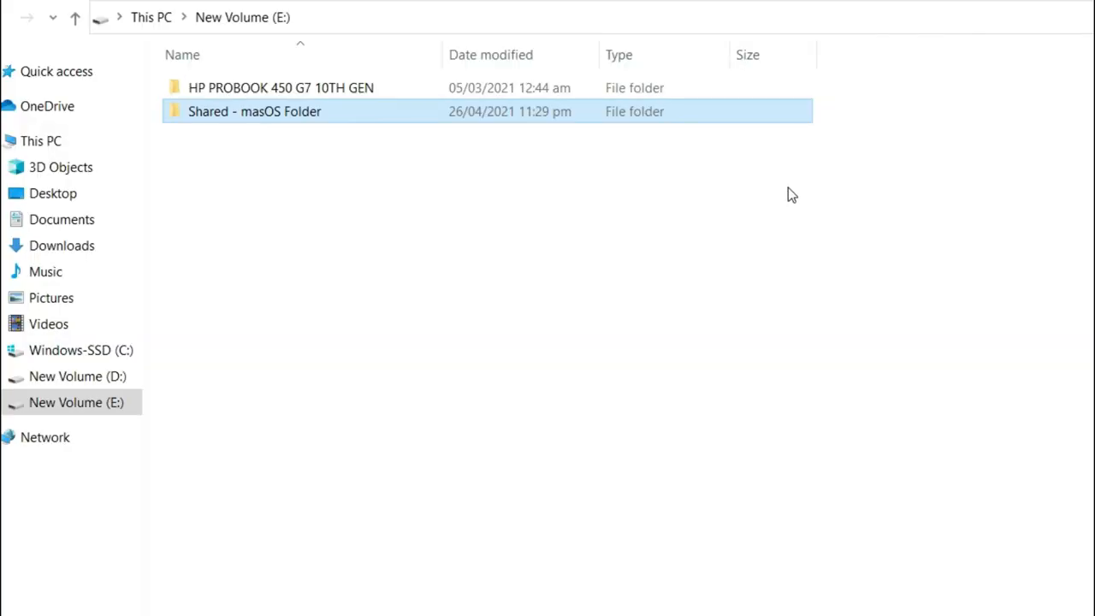
In Windows File Explorer, copy "JAVA PROGRAMMING TUTORIALS FOR BEGINNERS.pptx" from the desktop into "Shared - masOS Folder" on drive E:
double_click(261, 117)
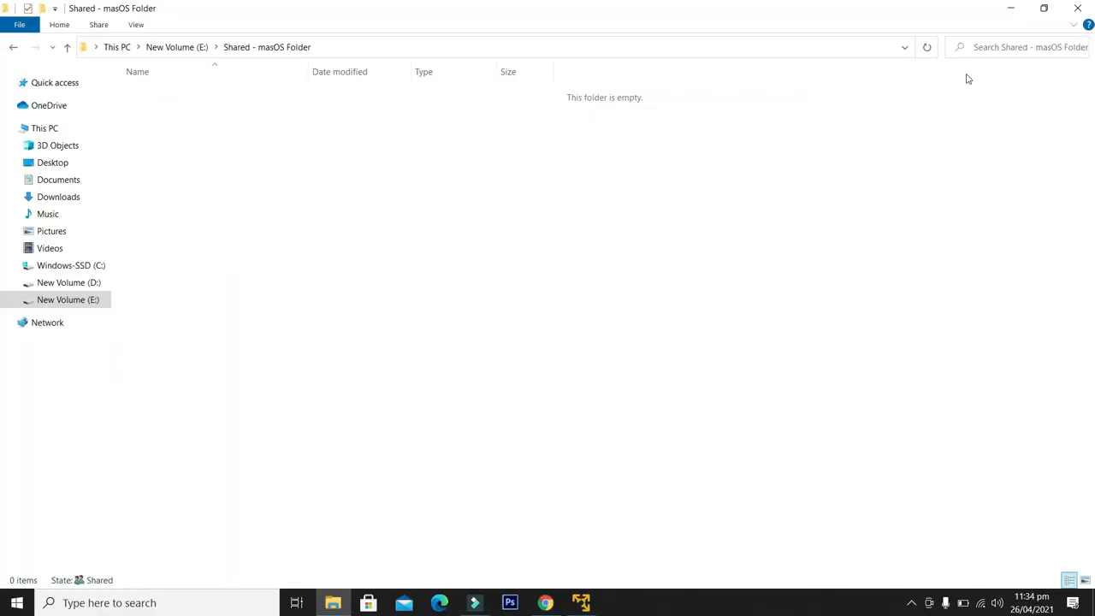
click(1012, 7)
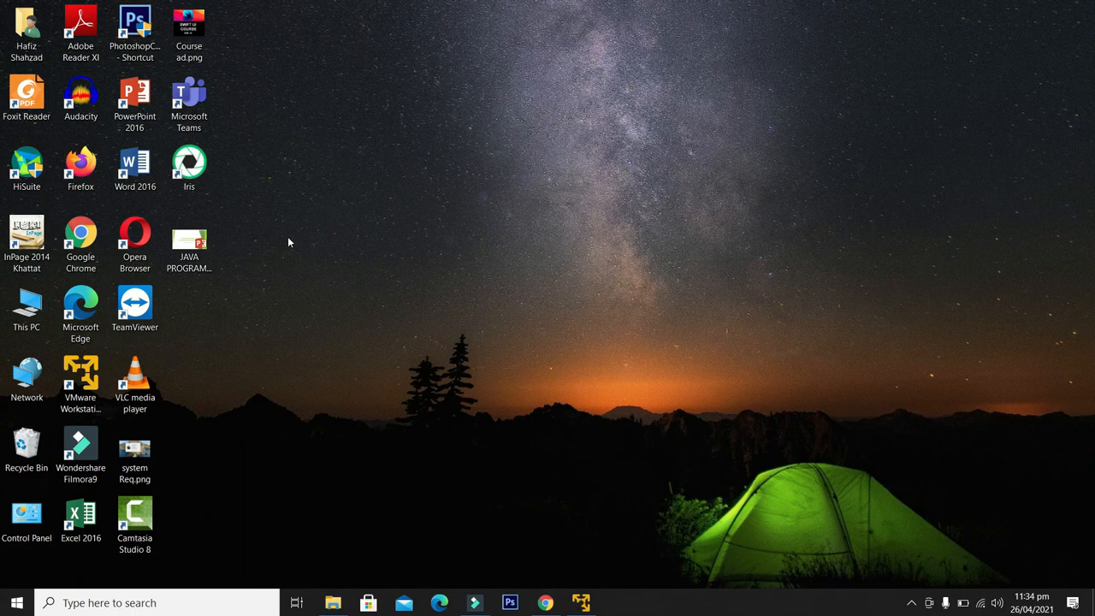
click(189, 248)
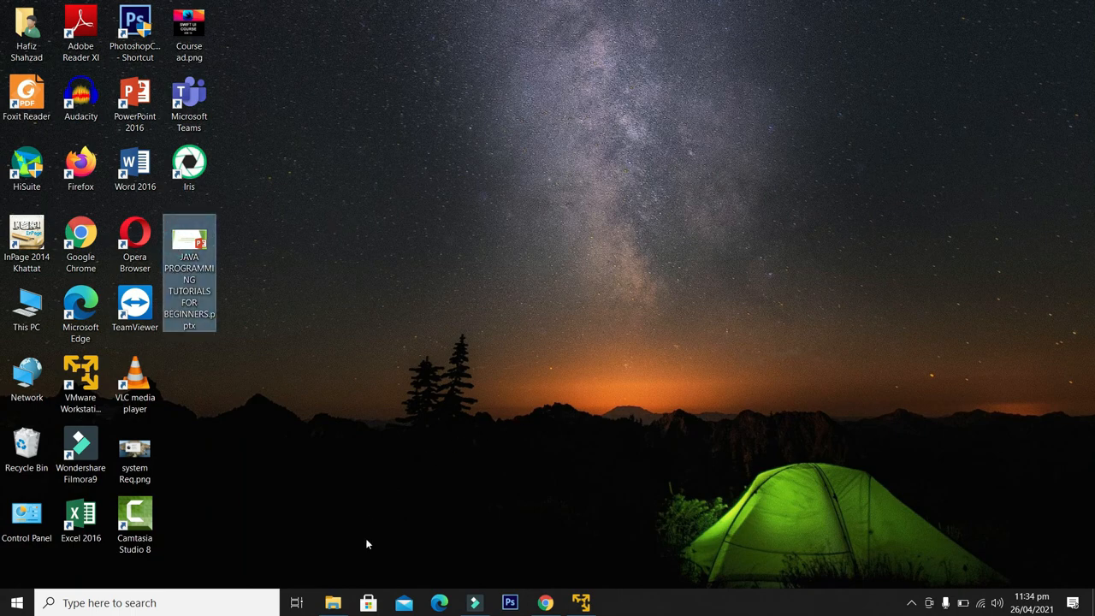
click(333, 602)
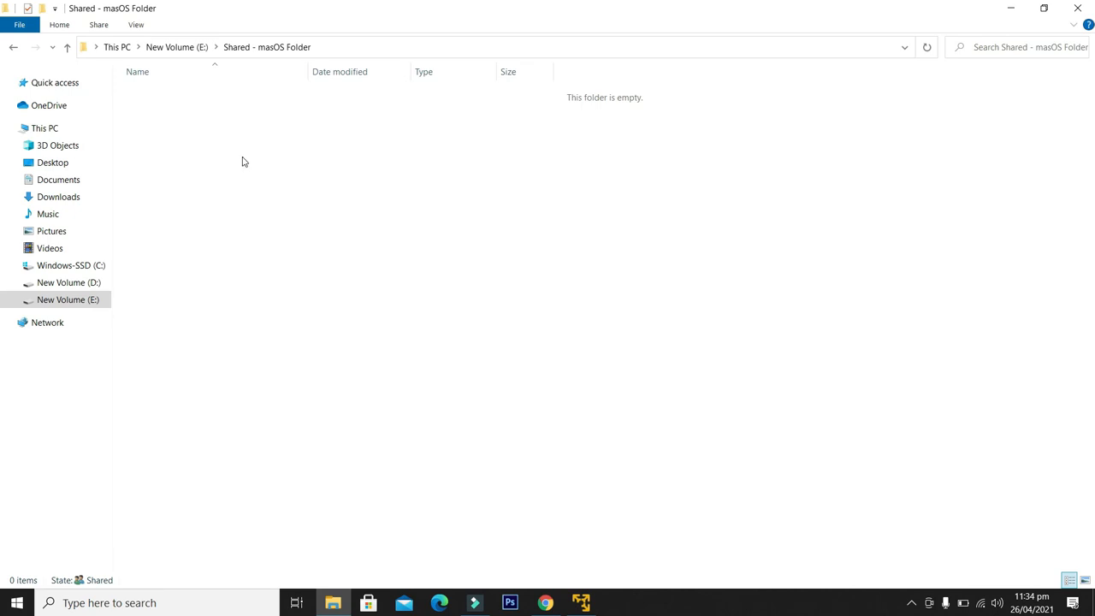
key(ctrl+v)
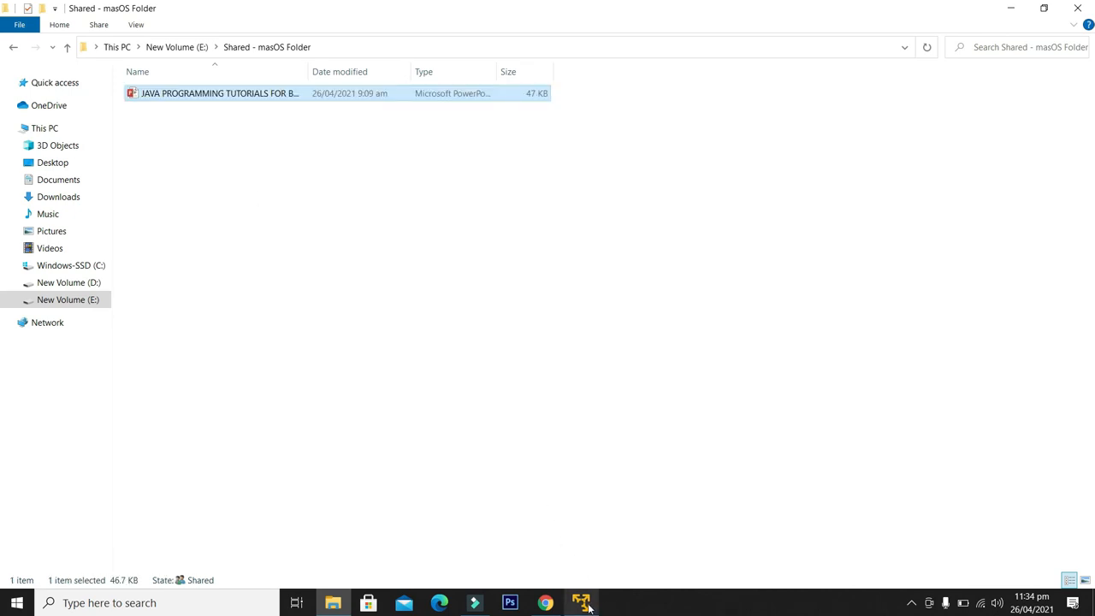
Switch back to the macOS virtual machine and copy the JAVA PROGRAMMING .pptx file from the shared folder to the Mac desktop
click(581, 602)
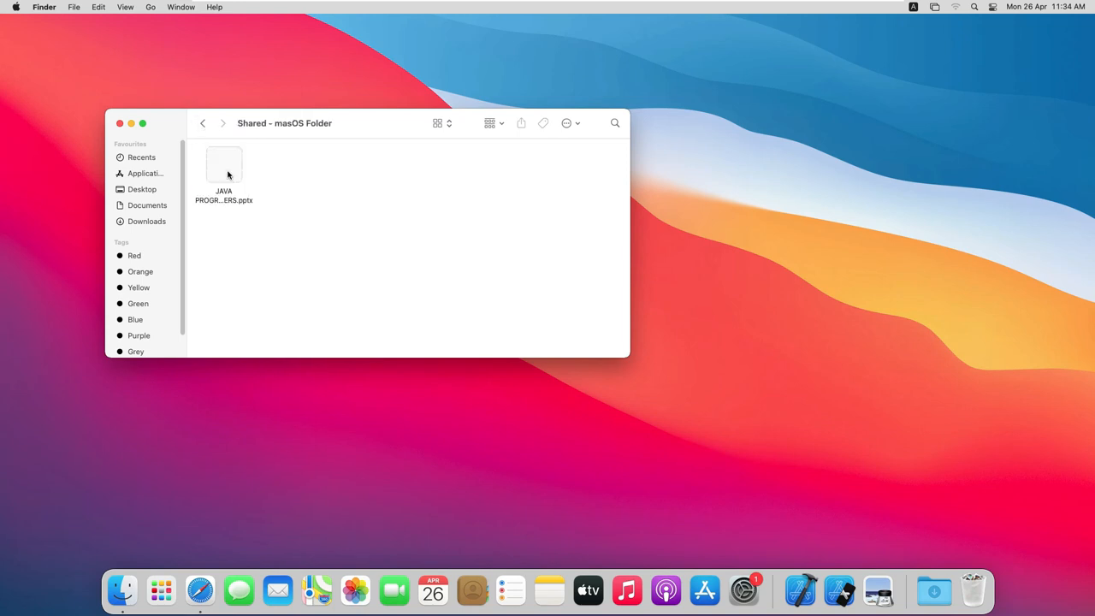
click(228, 173)
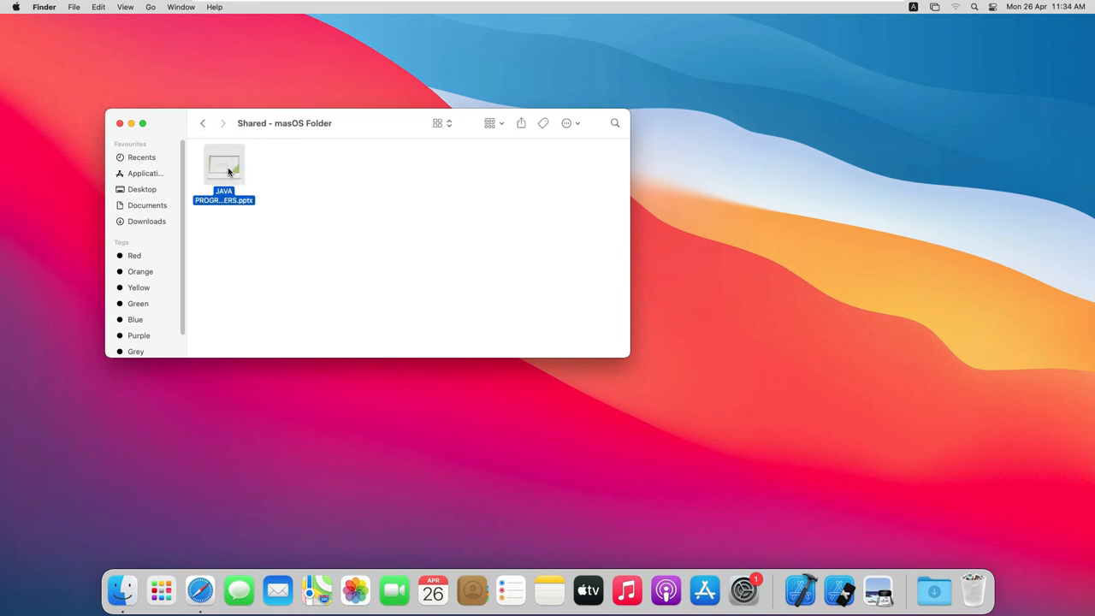
key(super+c)
click(771, 185)
key(super+v)
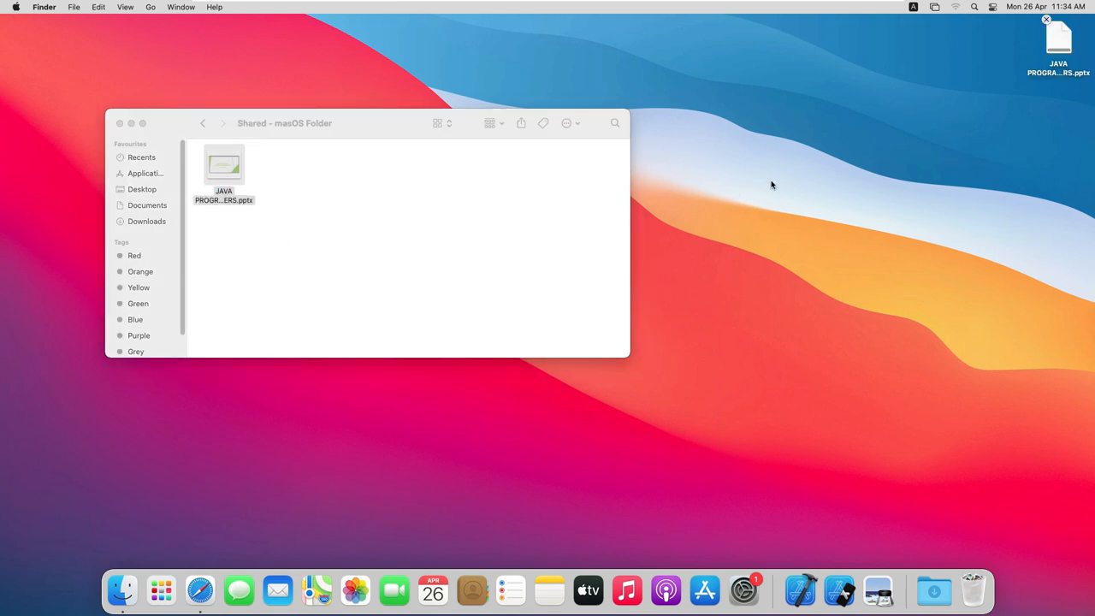